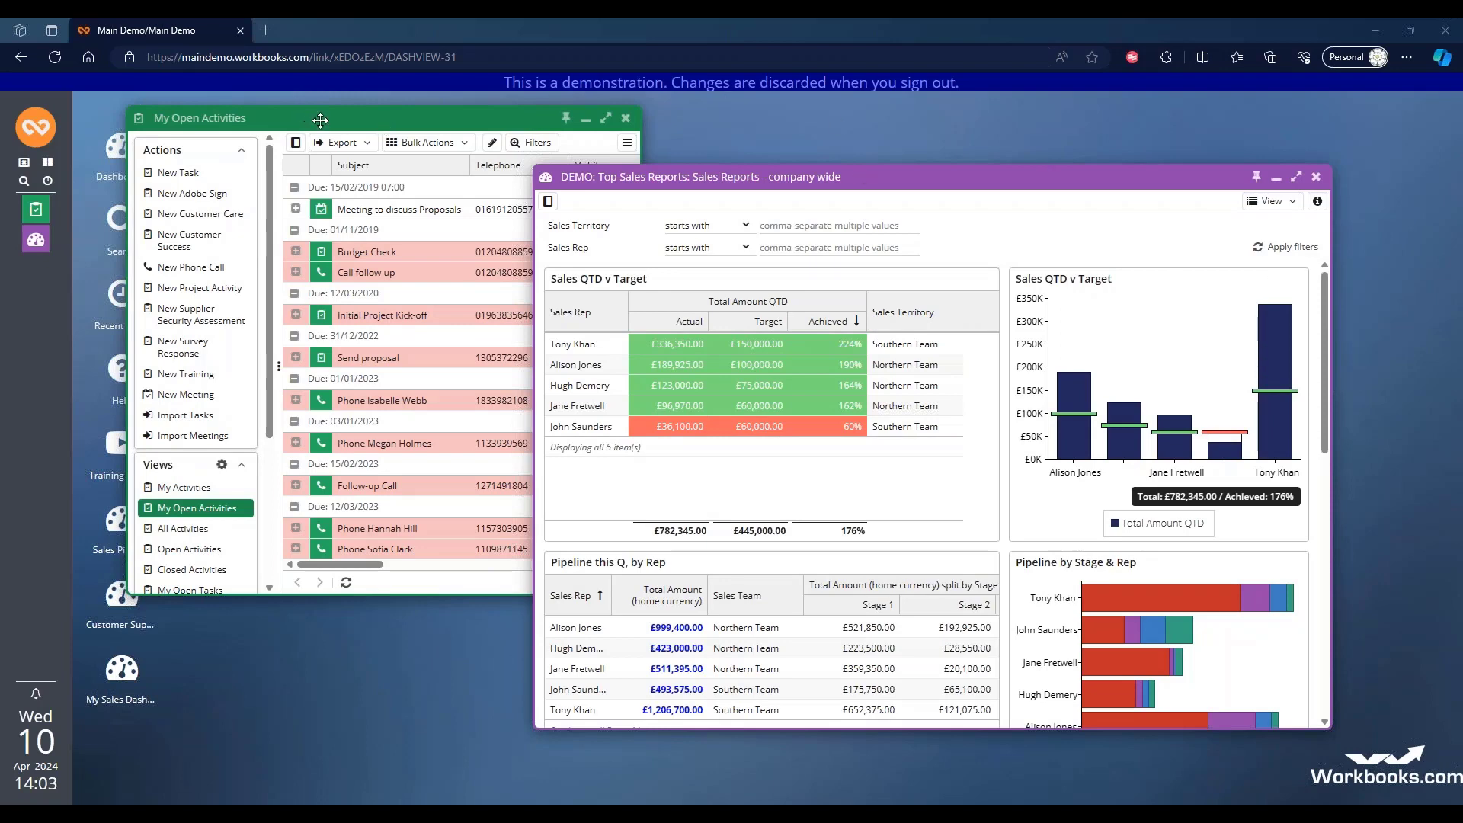
# Step: Close the Top Sales Reports dashboard and the My Open Activities window
pyautogui.scroll(-5, 1122, 370)
pyautogui.scroll(5, 1122, 370)
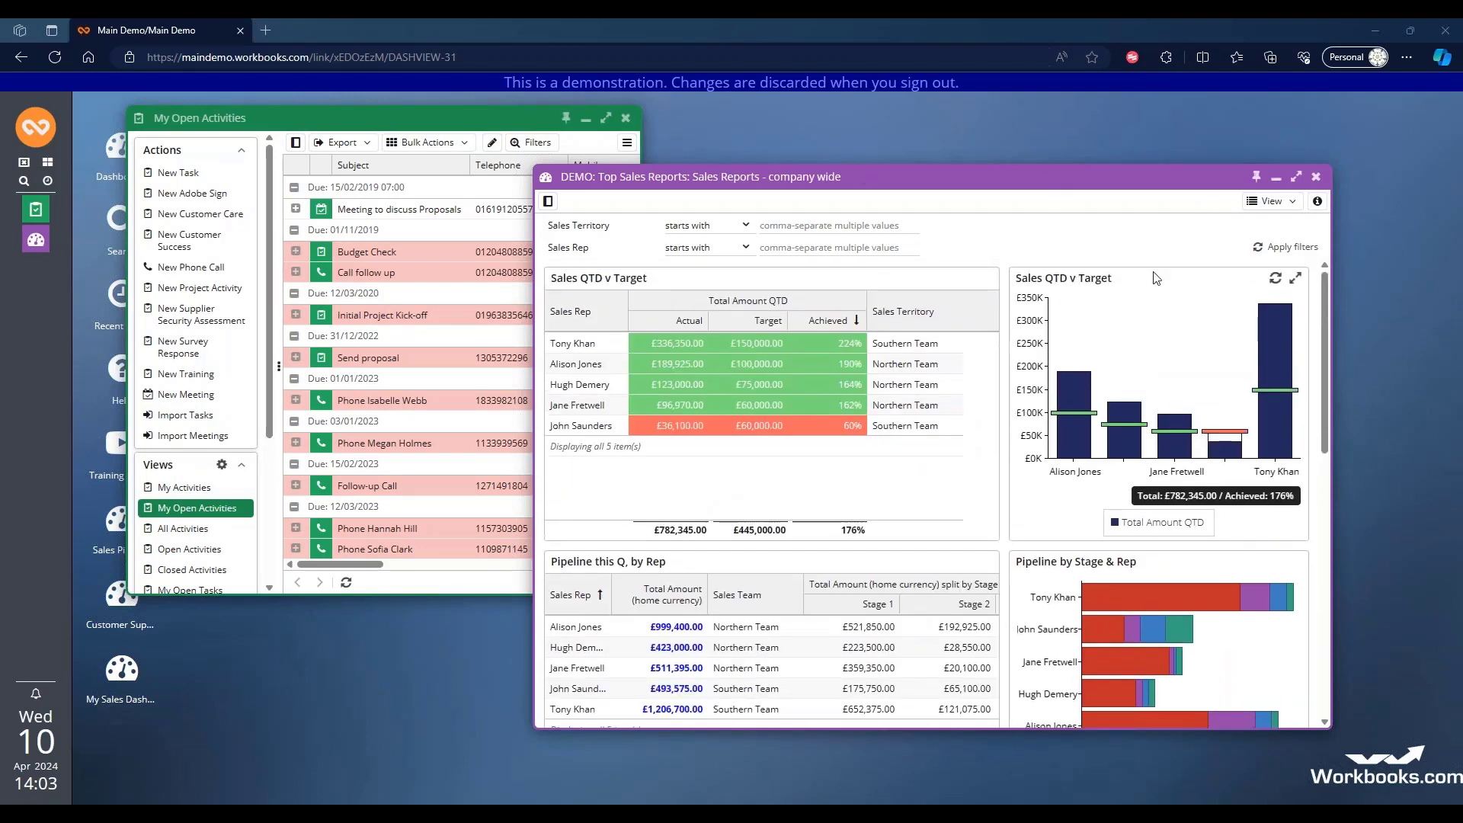
pyautogui.click(1318, 177)
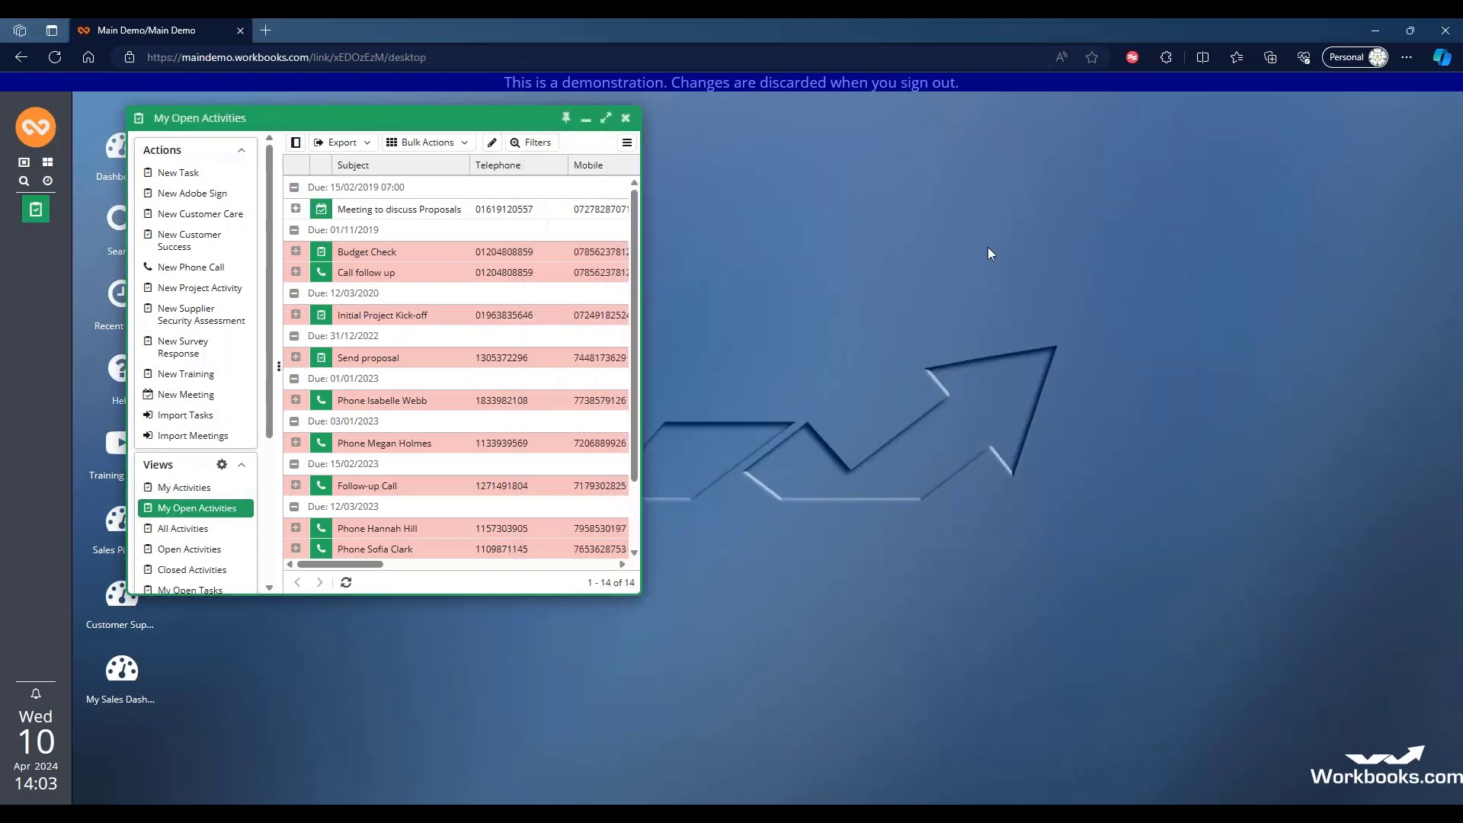
pyautogui.click(626, 118)
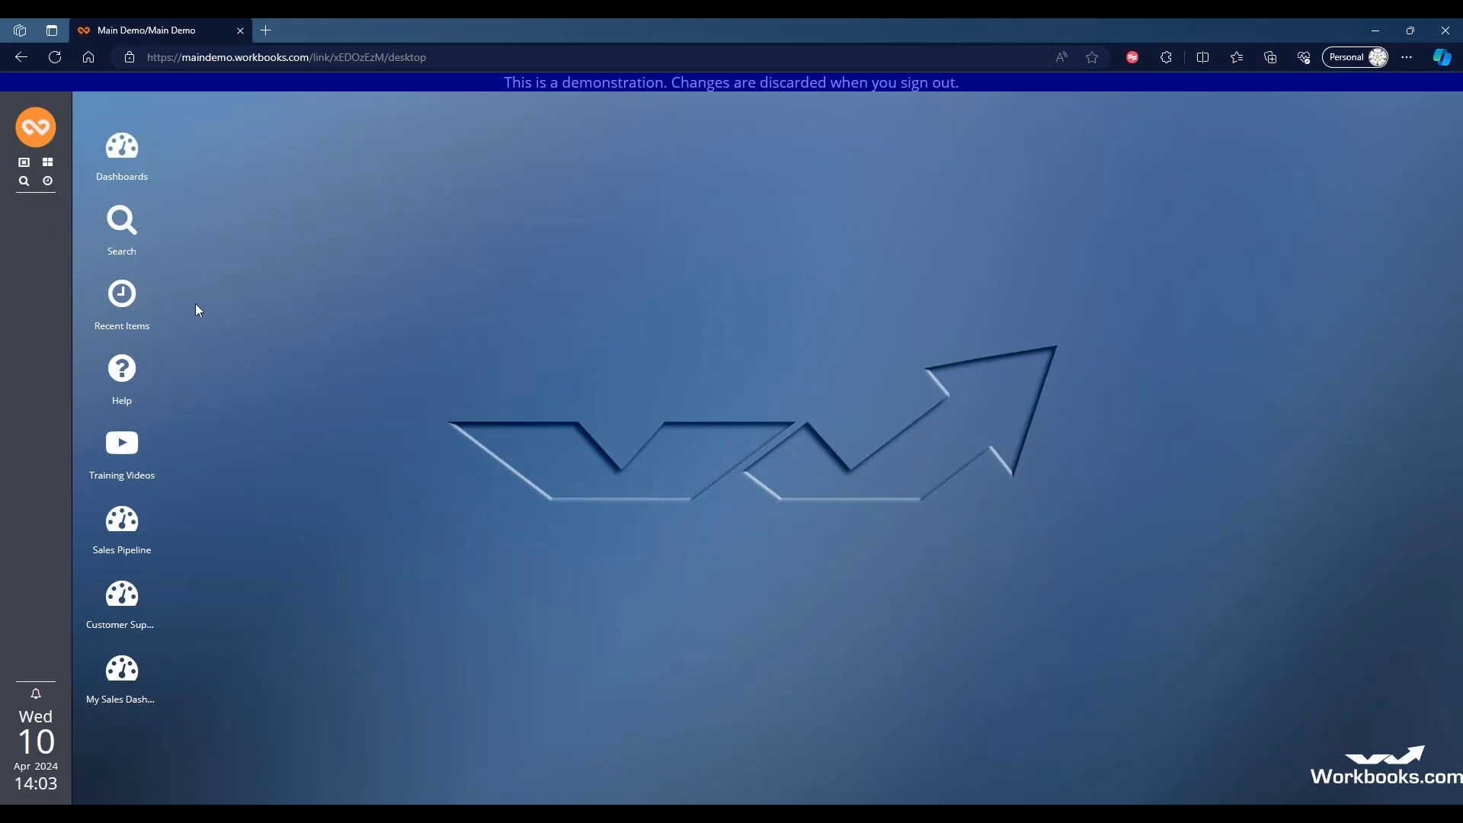
# Step: Look through the Open Cases and My Open Cases views of the case list, and close the list
pyautogui.click(44, 144)
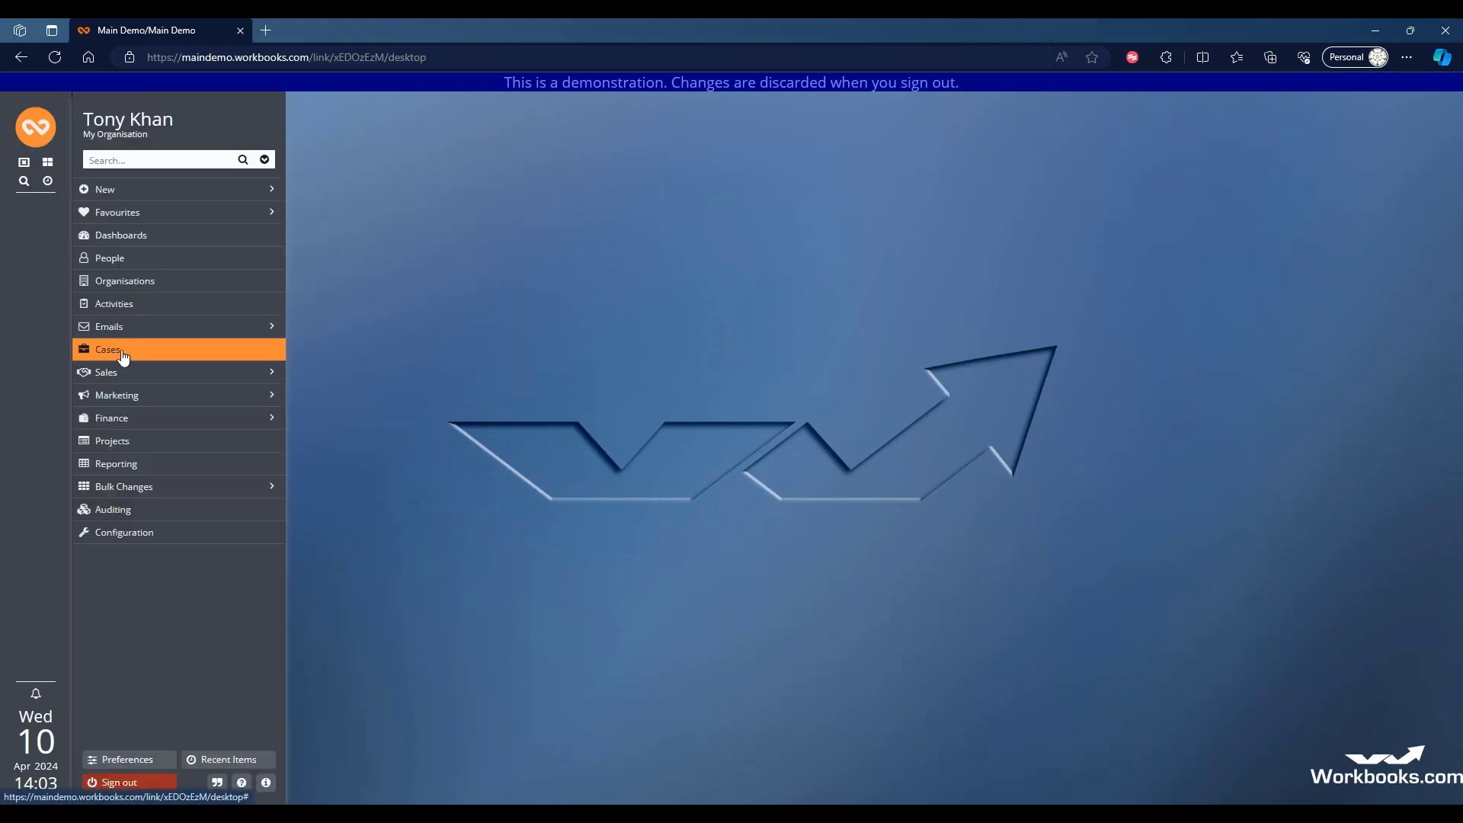
pyautogui.click(134, 350)
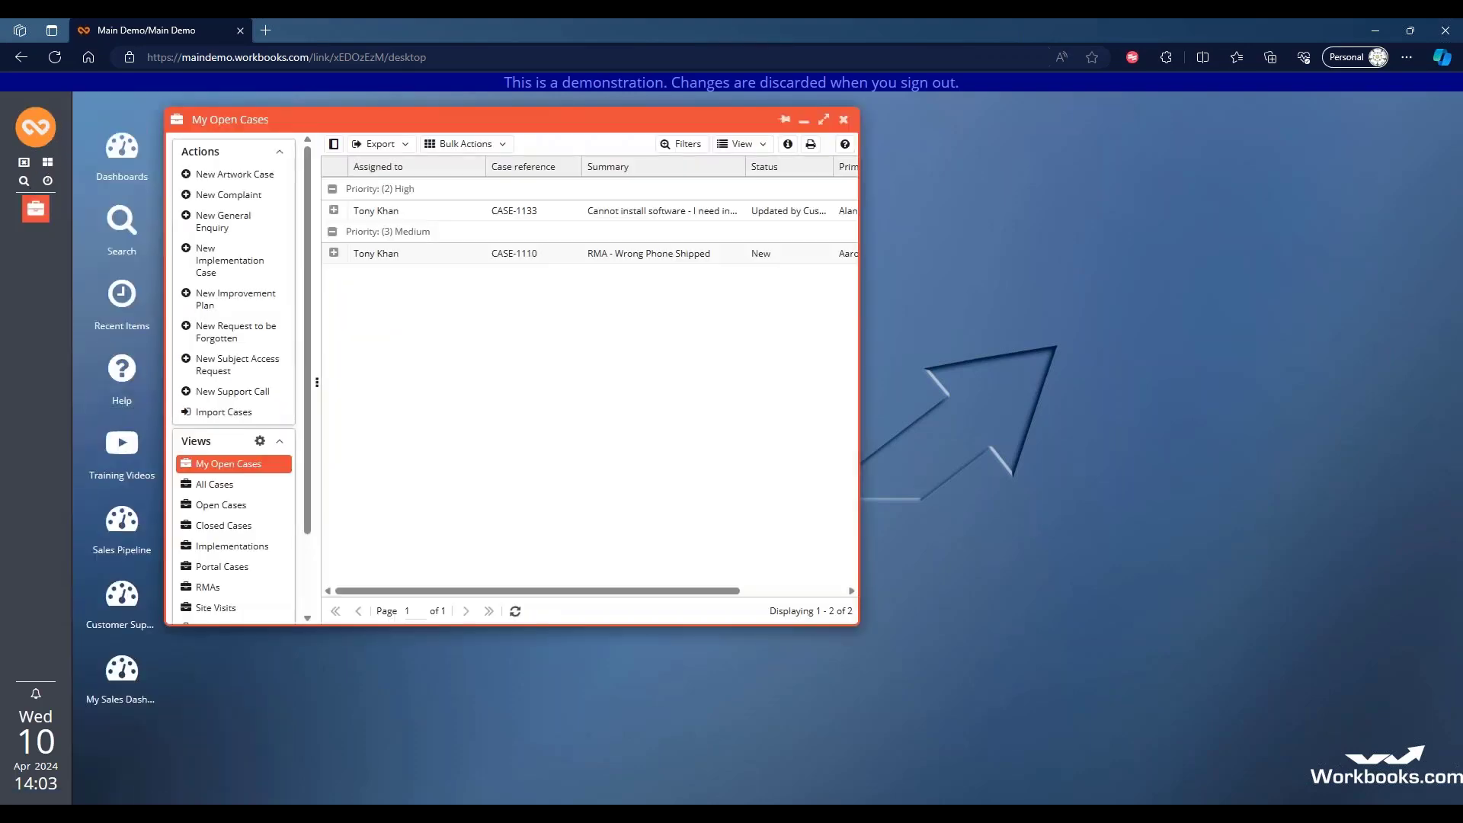
pyautogui.click(232, 506)
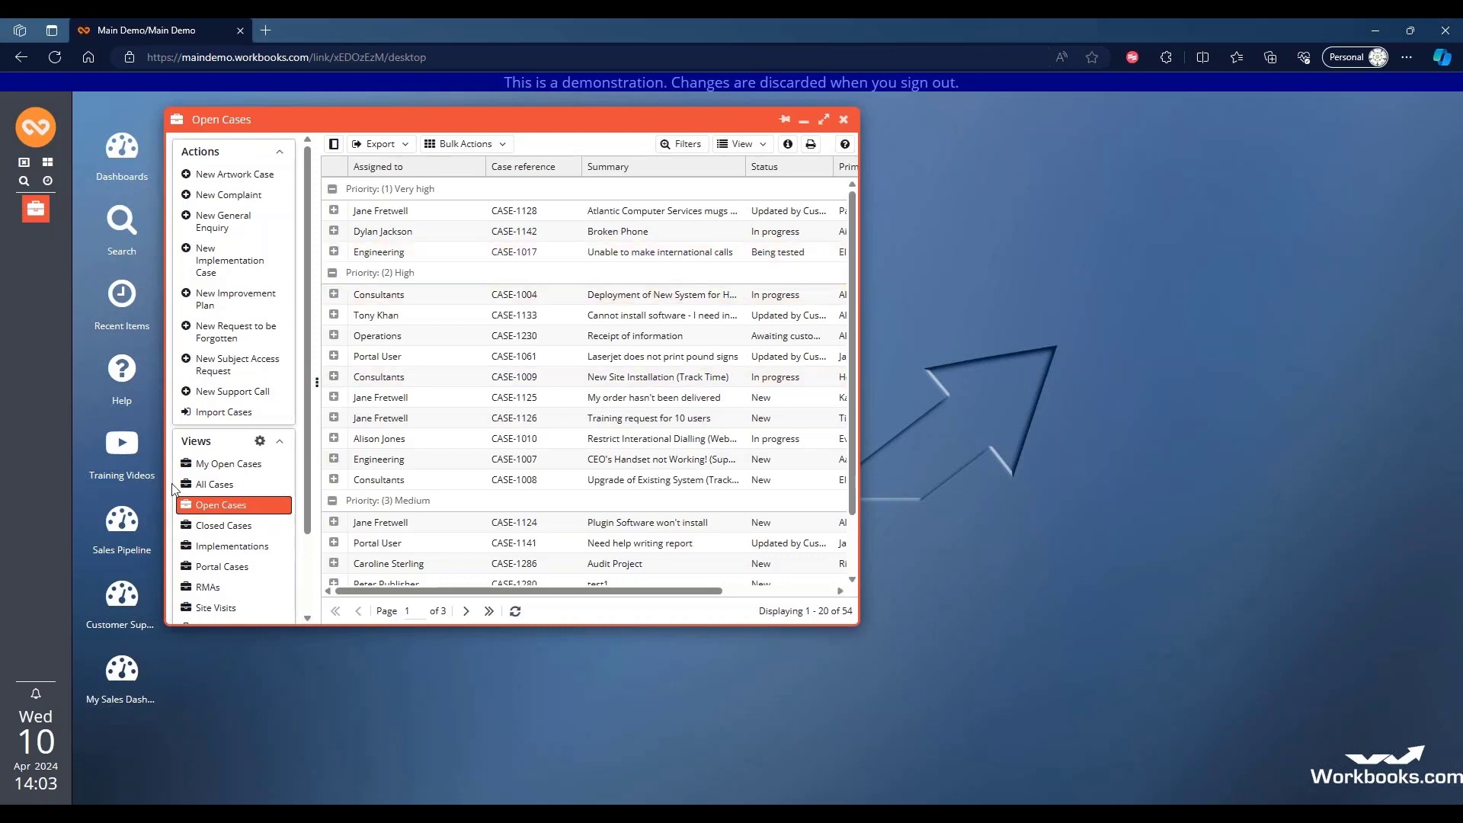
pyautogui.click(233, 465)
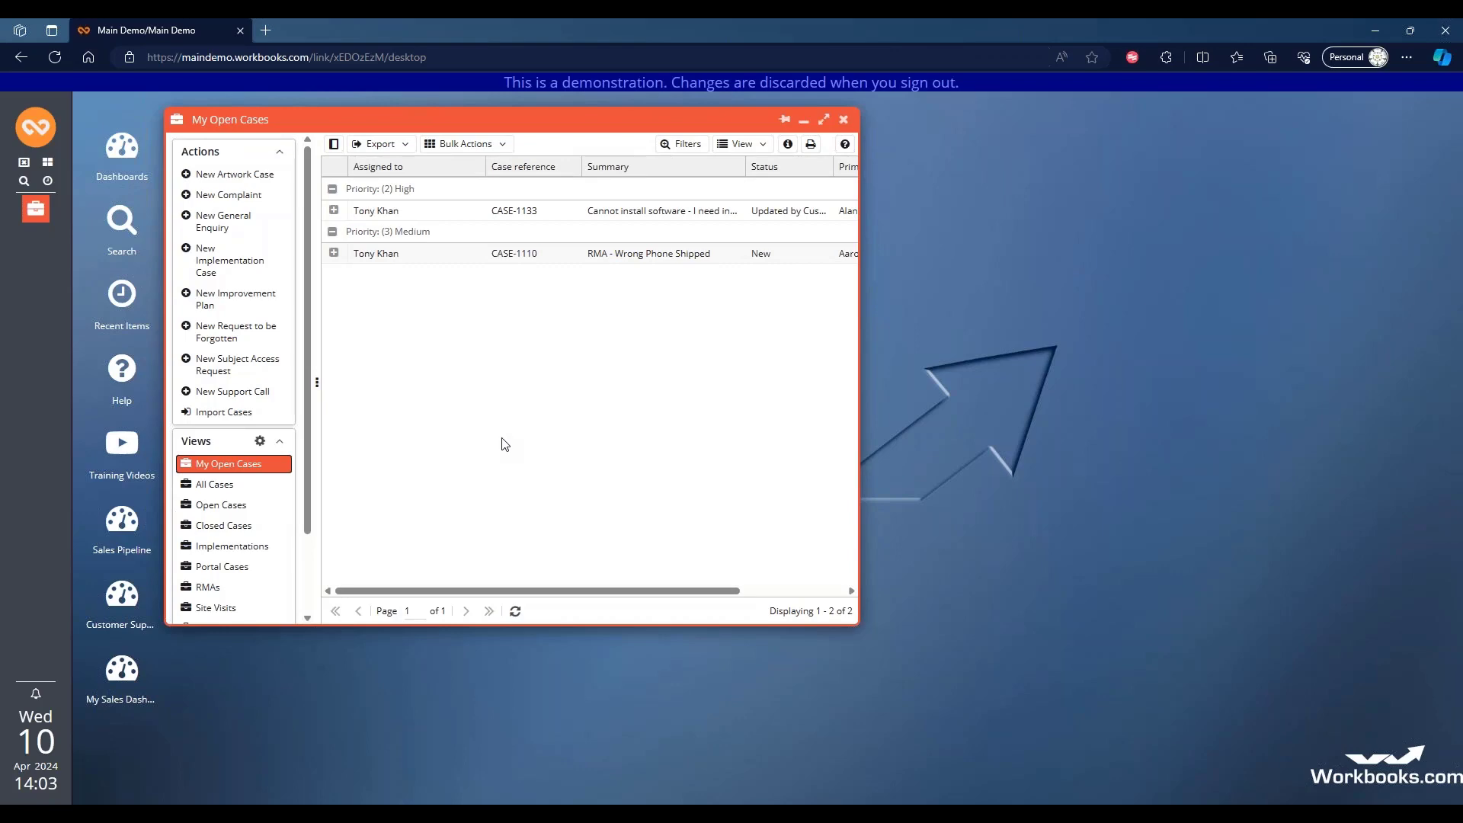
pyautogui.click(842, 124)
# Step: View the Open Cases report on page 2 of All Reports, and close the report and the reports list
pyautogui.click(44, 143)
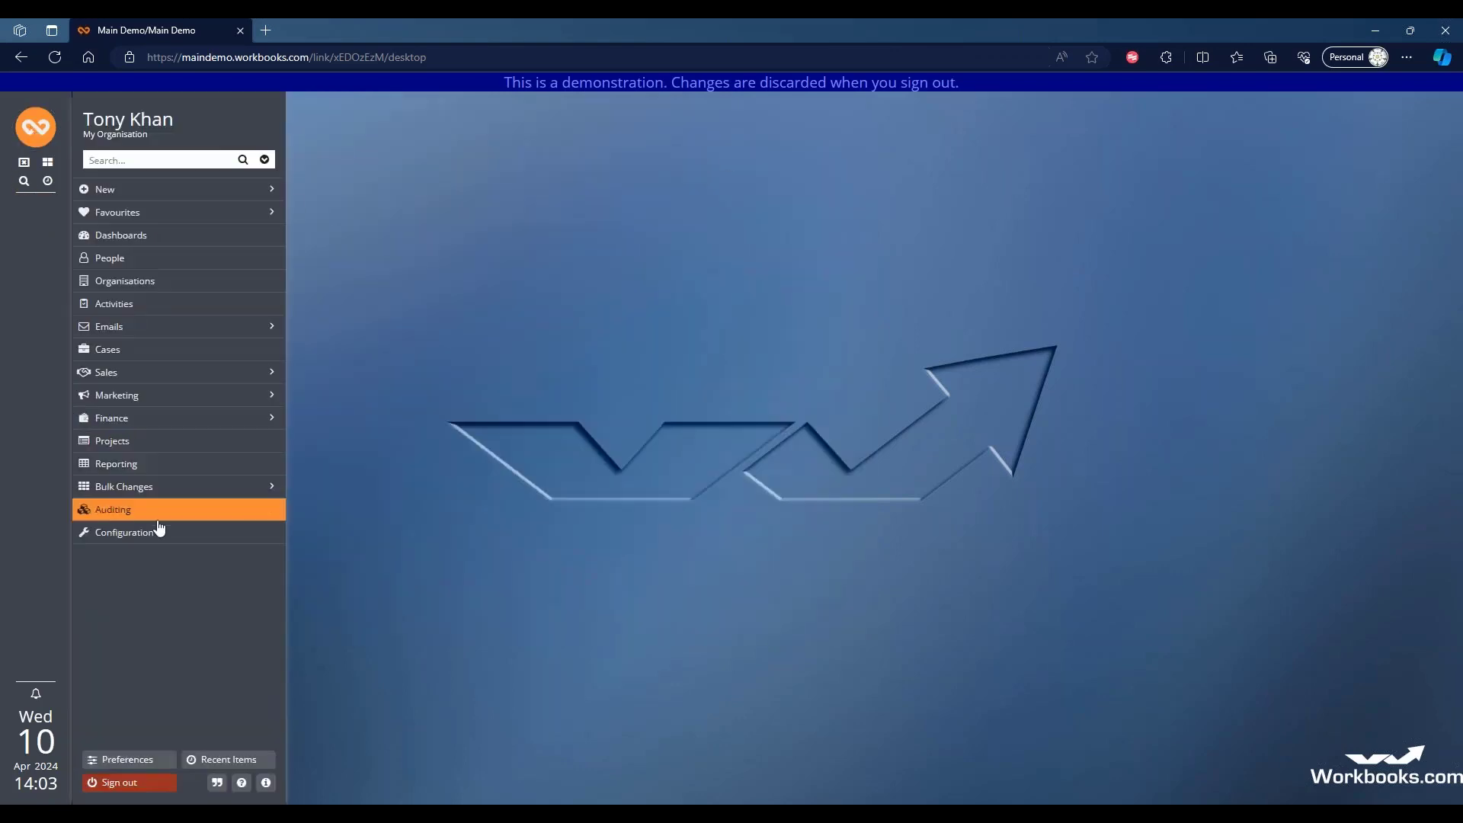
pyautogui.click(114, 463)
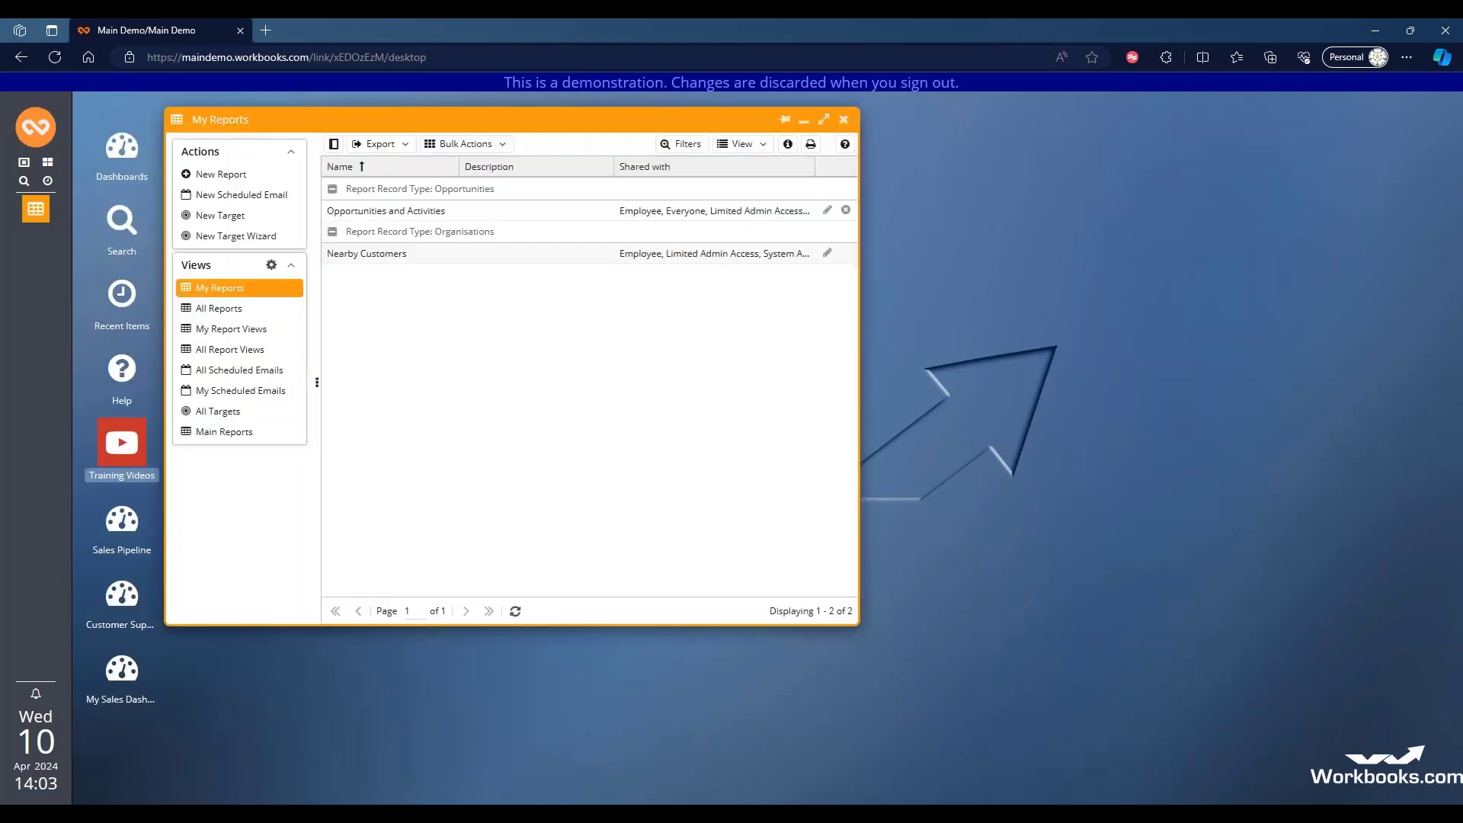
pyautogui.click(235, 312)
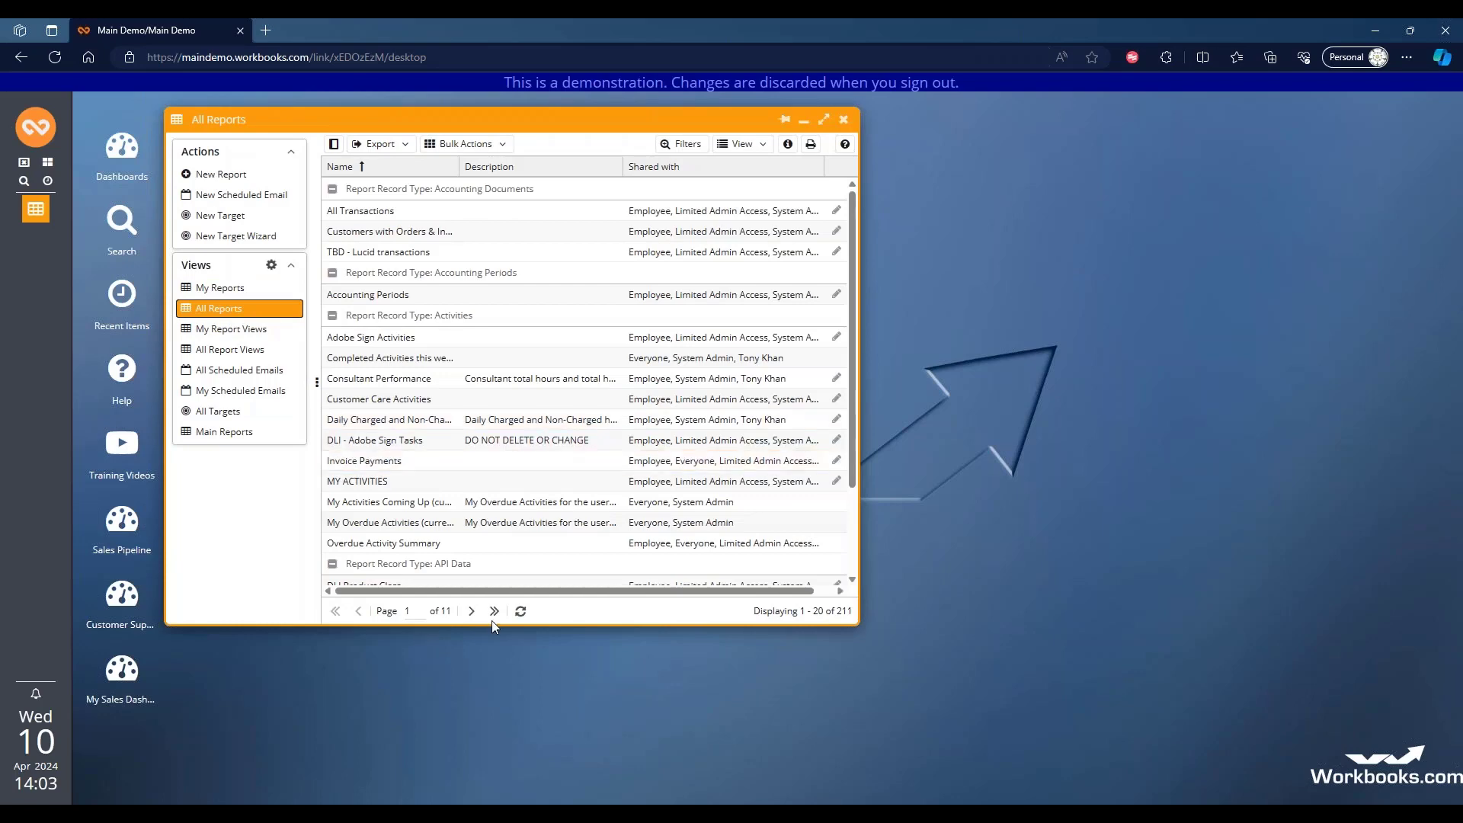
pyautogui.click(473, 610)
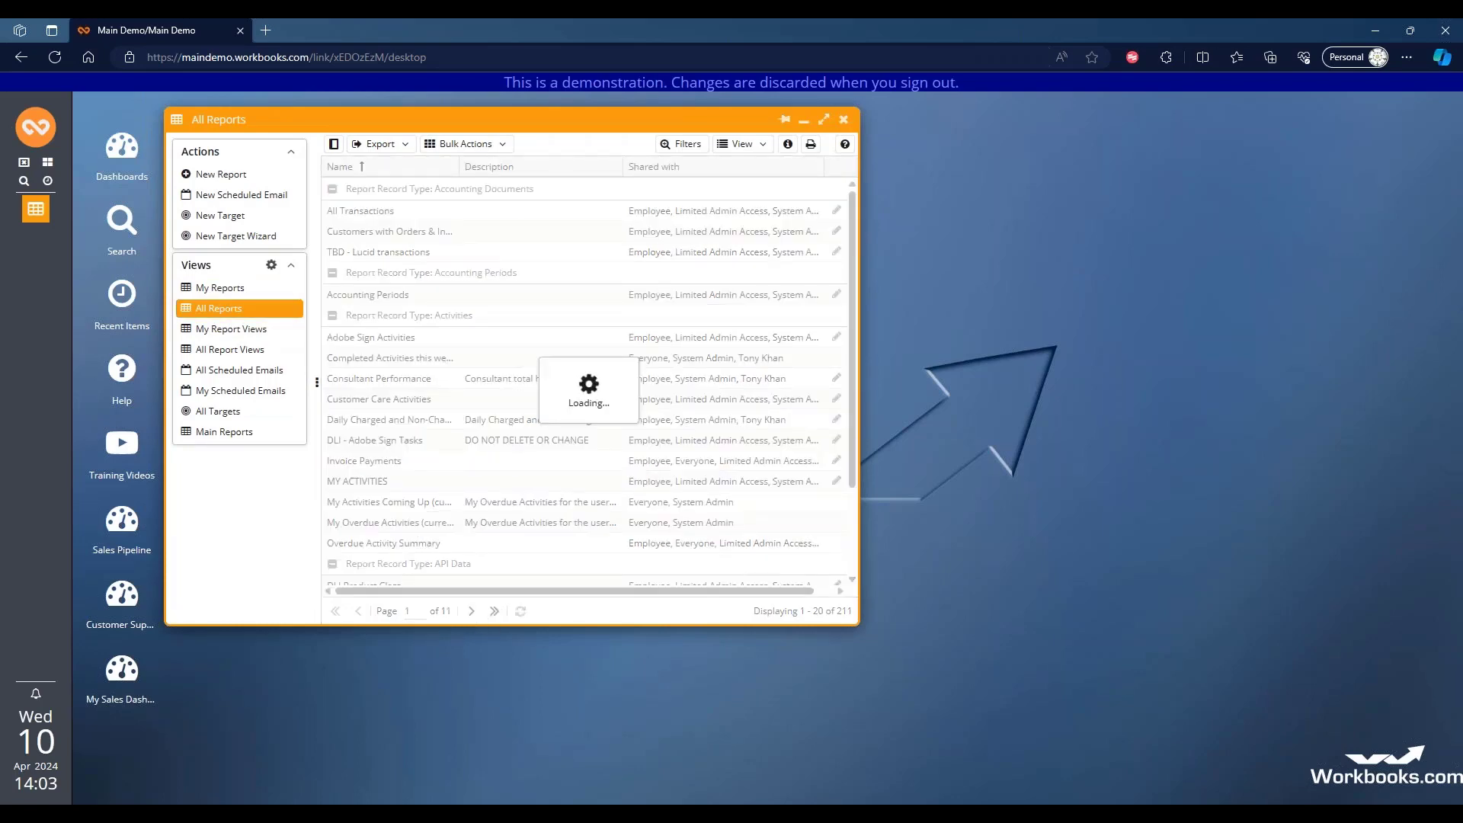
pyautogui.scroll(-1, 372, 539)
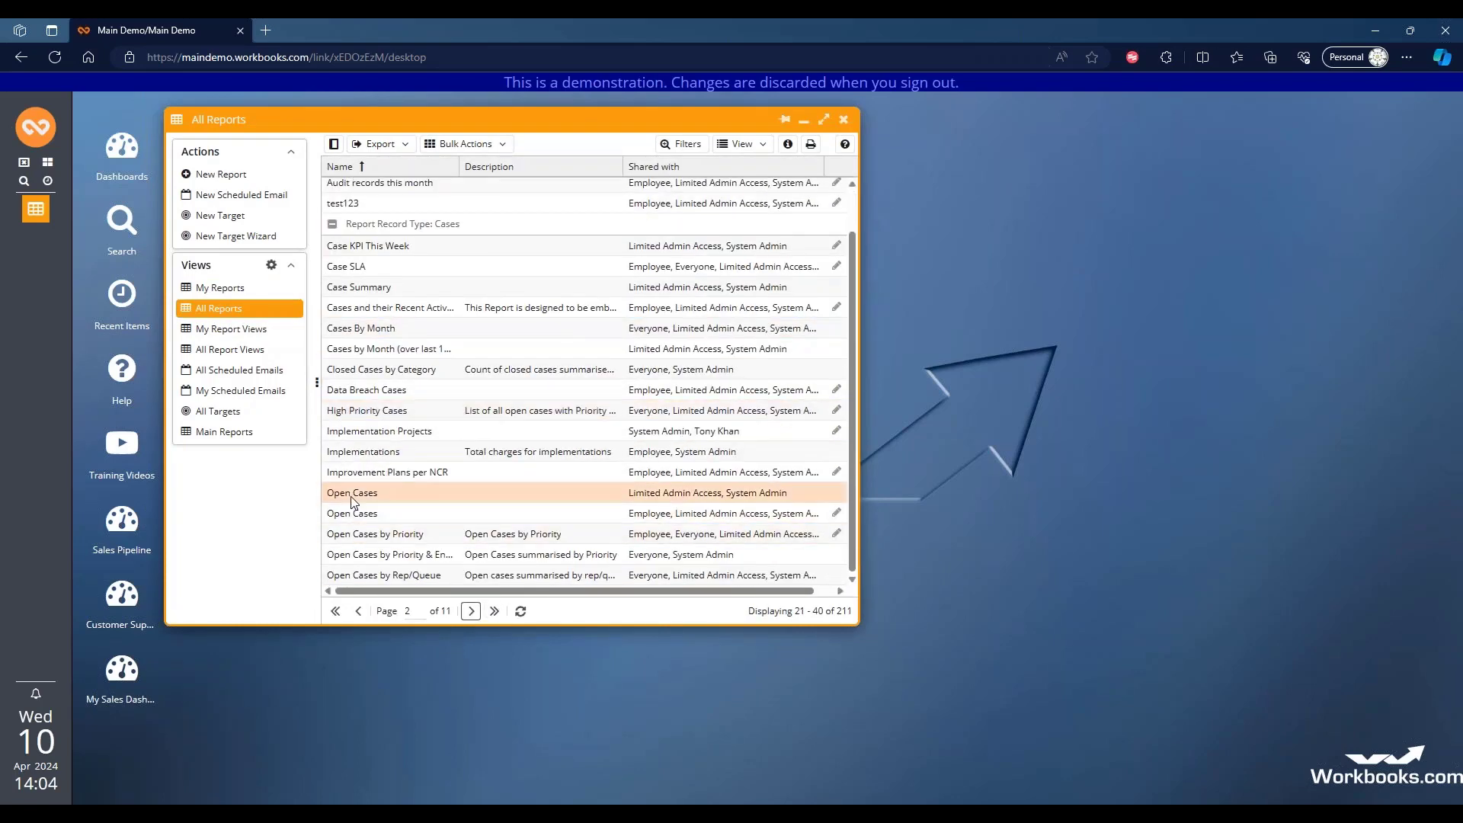
pyautogui.click(397, 494)
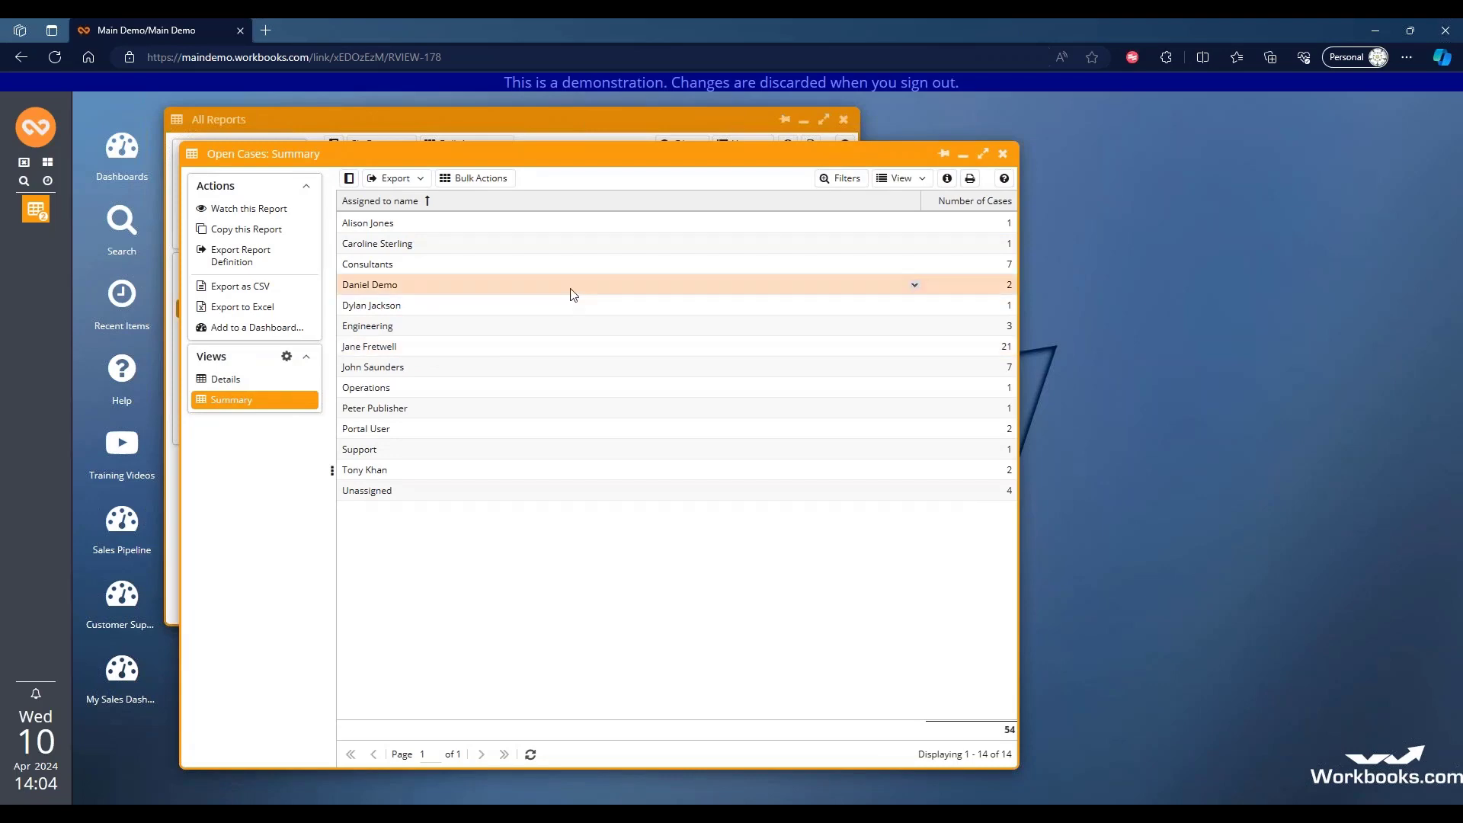
pyautogui.click(1004, 155)
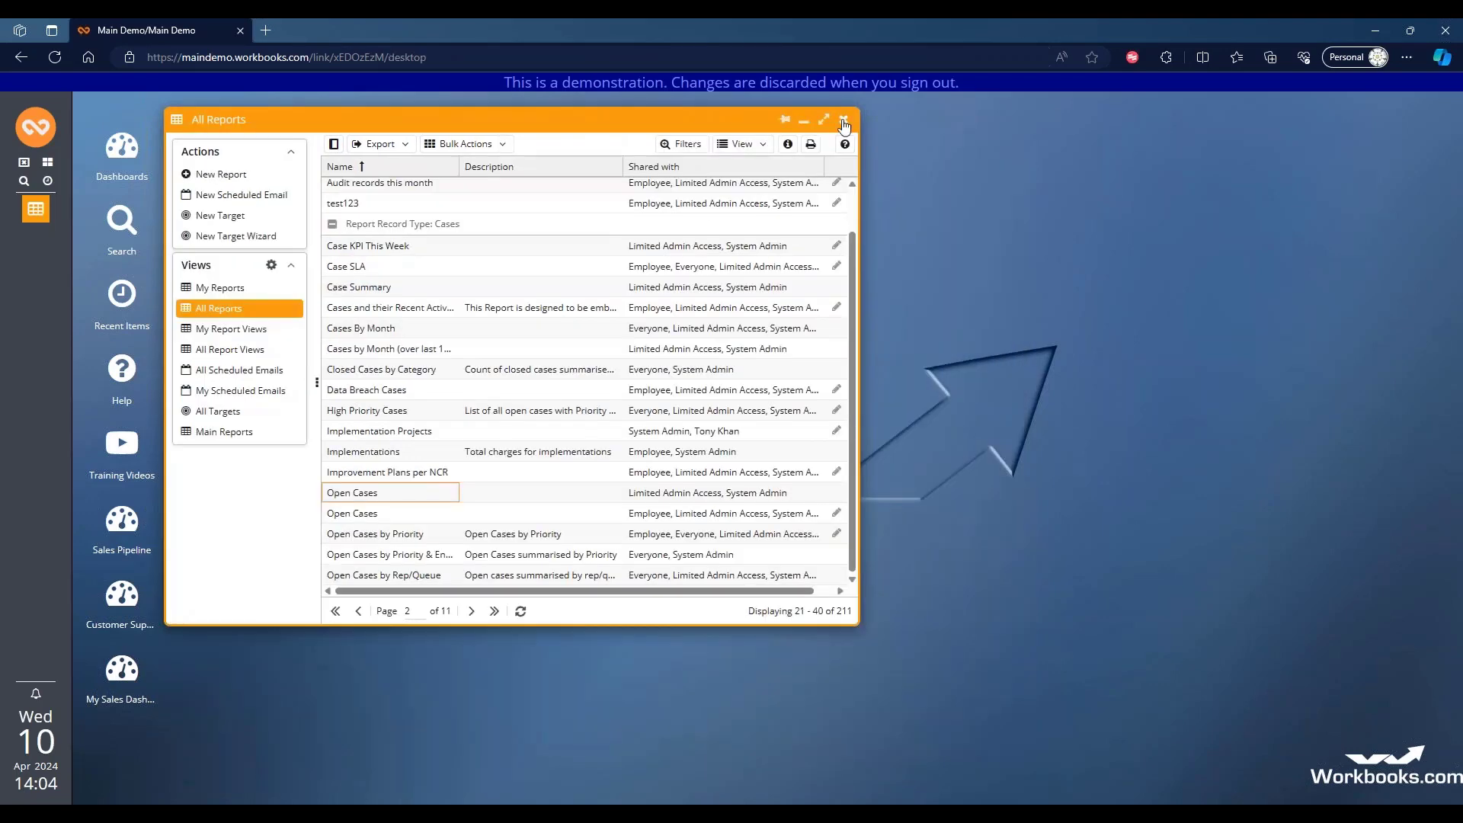
pyautogui.click(844, 120)
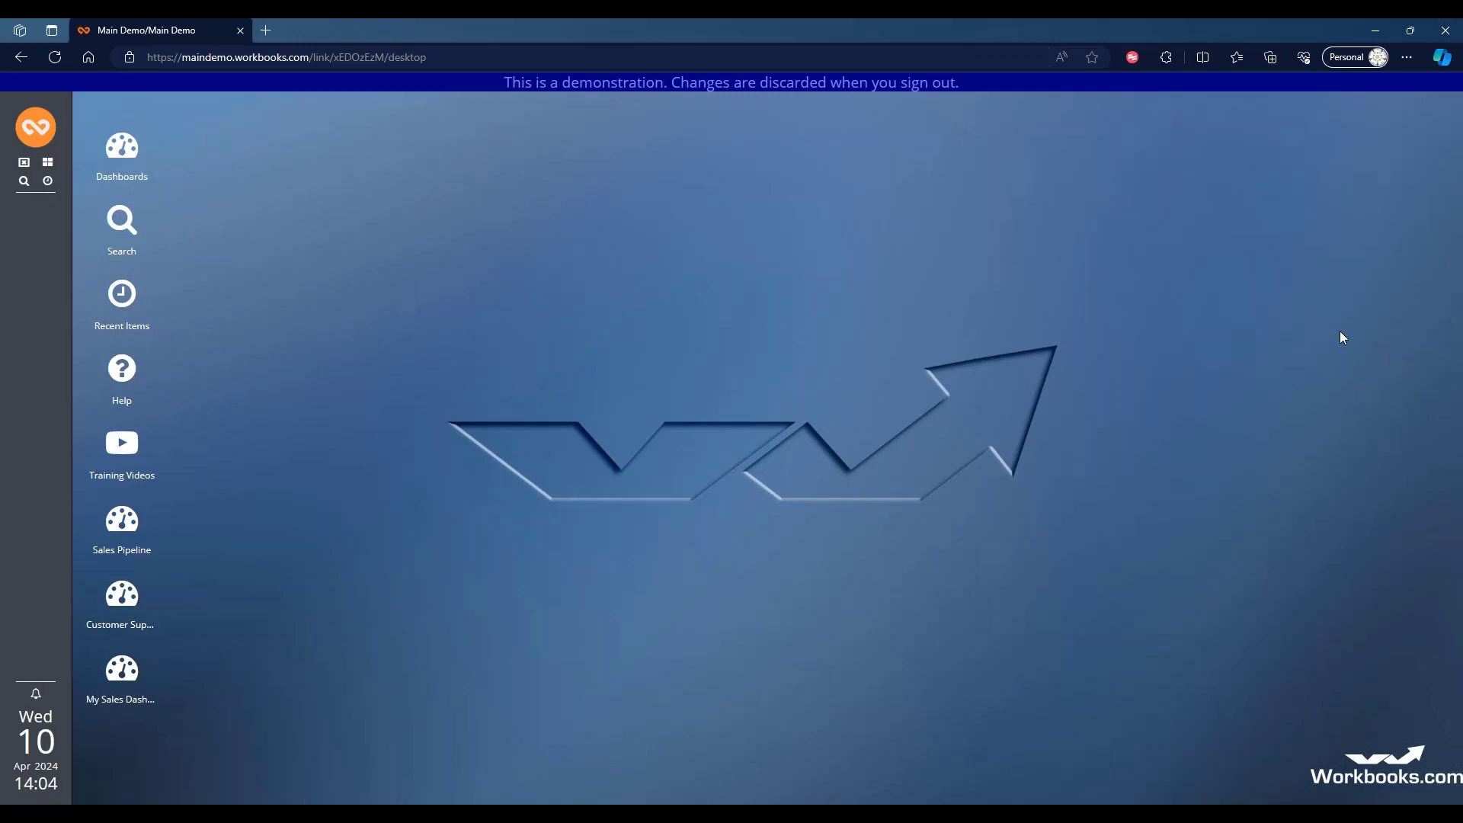
# Step: Create a new dashboard and name it My Day
pyautogui.click(122, 147)
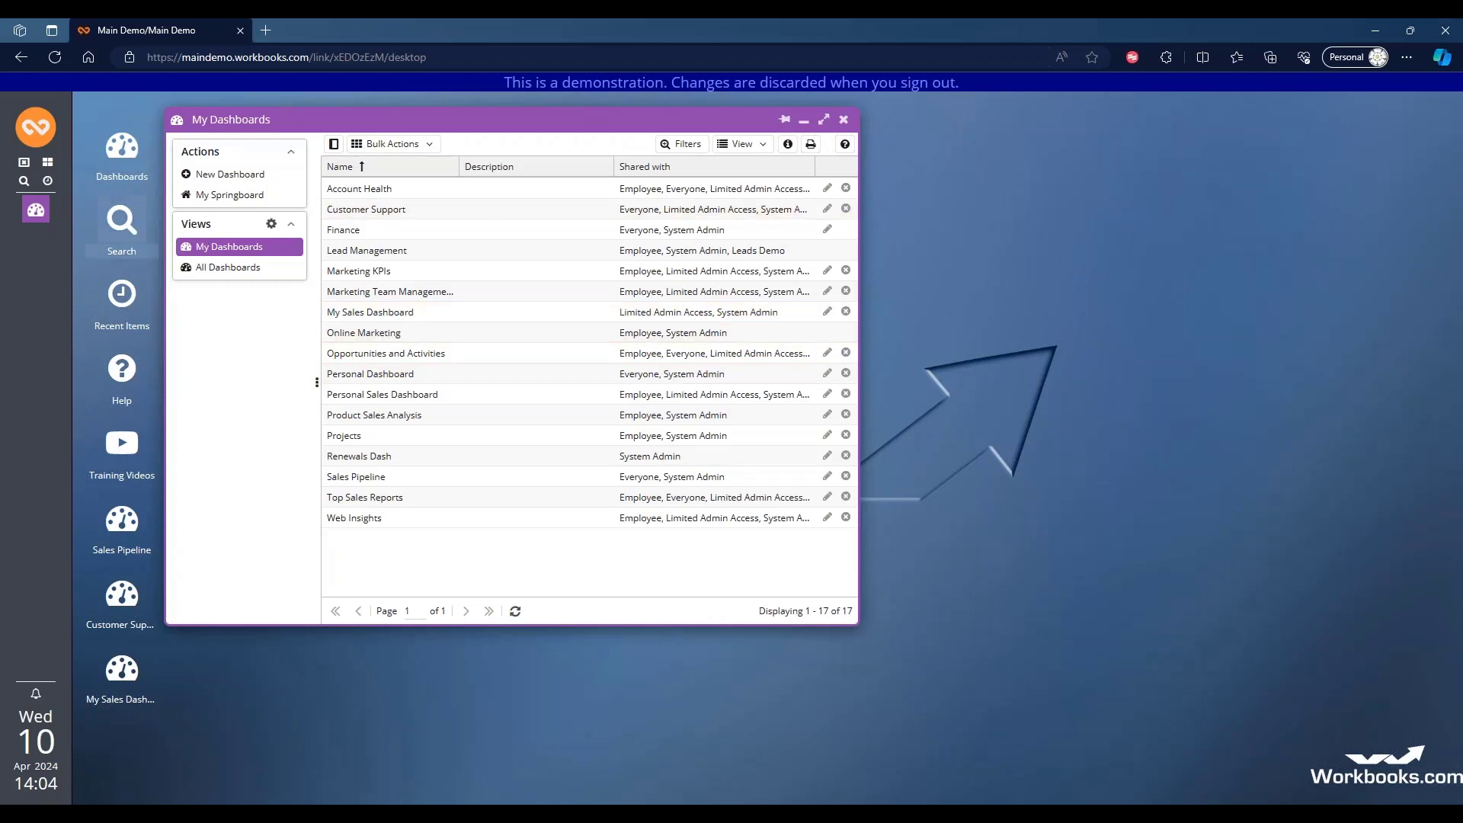
pyautogui.click(226, 179)
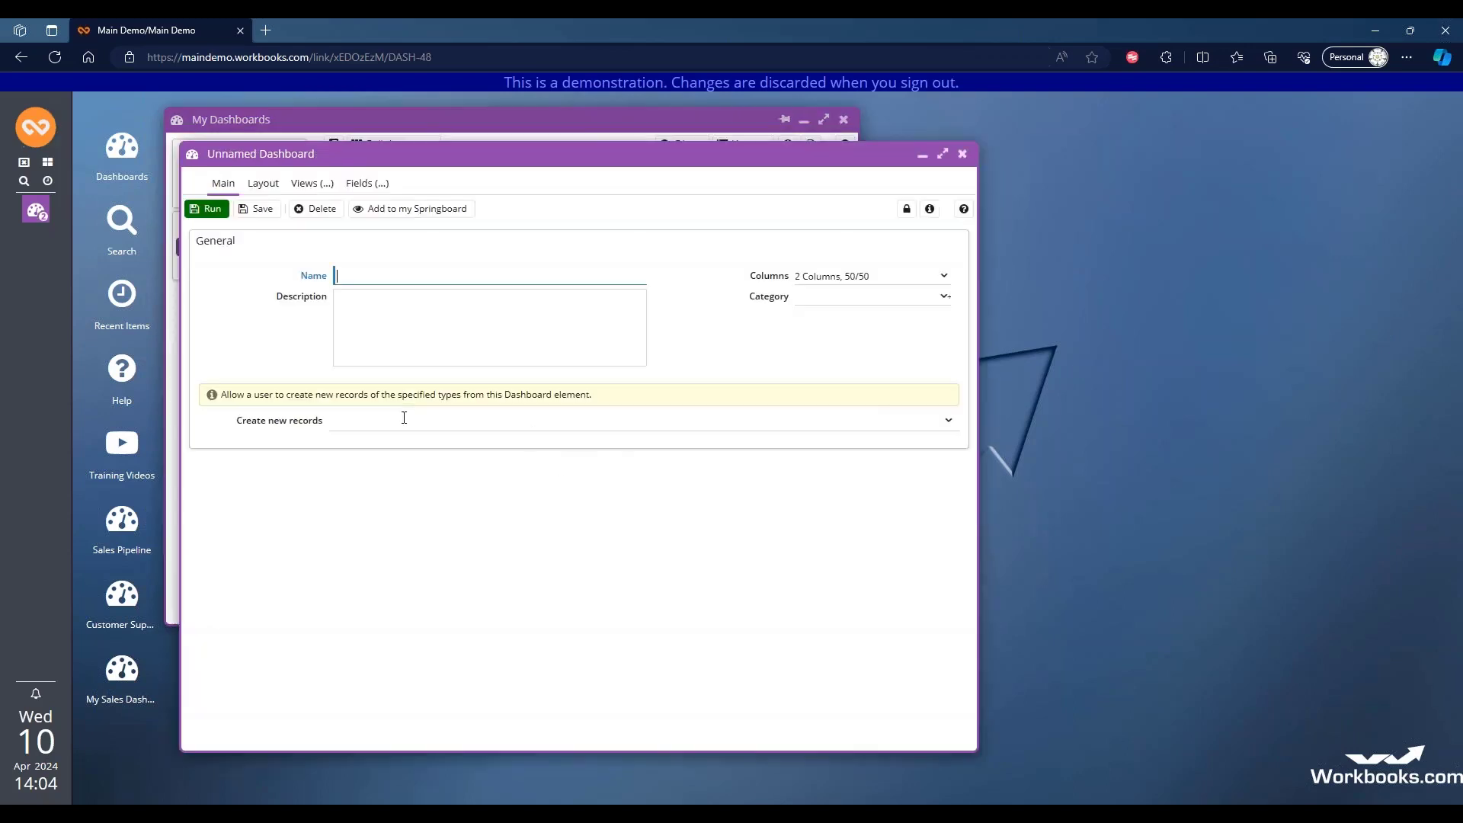
pyautogui.click(425, 272)
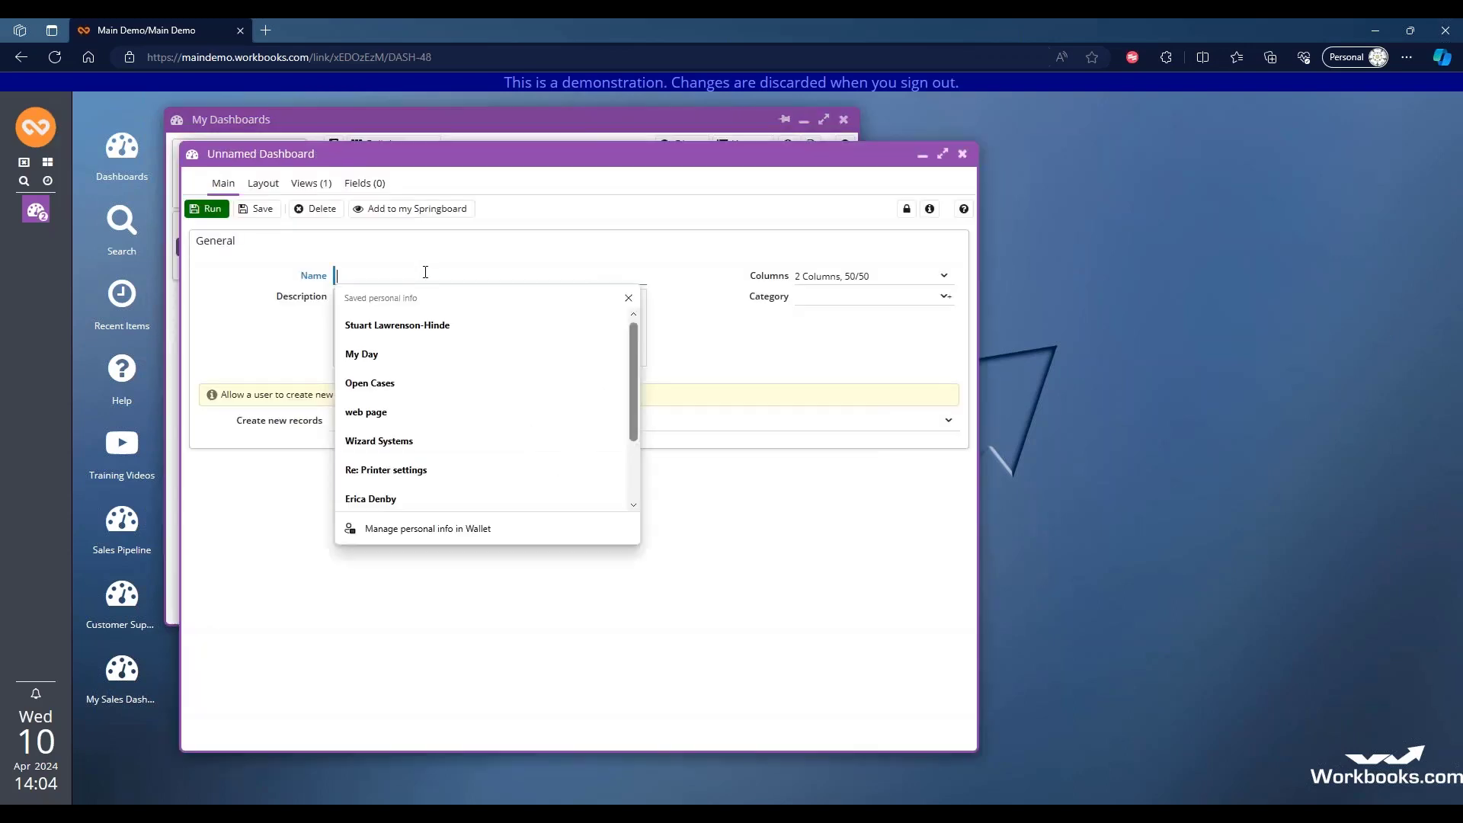
pyautogui.press('Down')
pyautogui.press('Down')
pyautogui.press('Return')
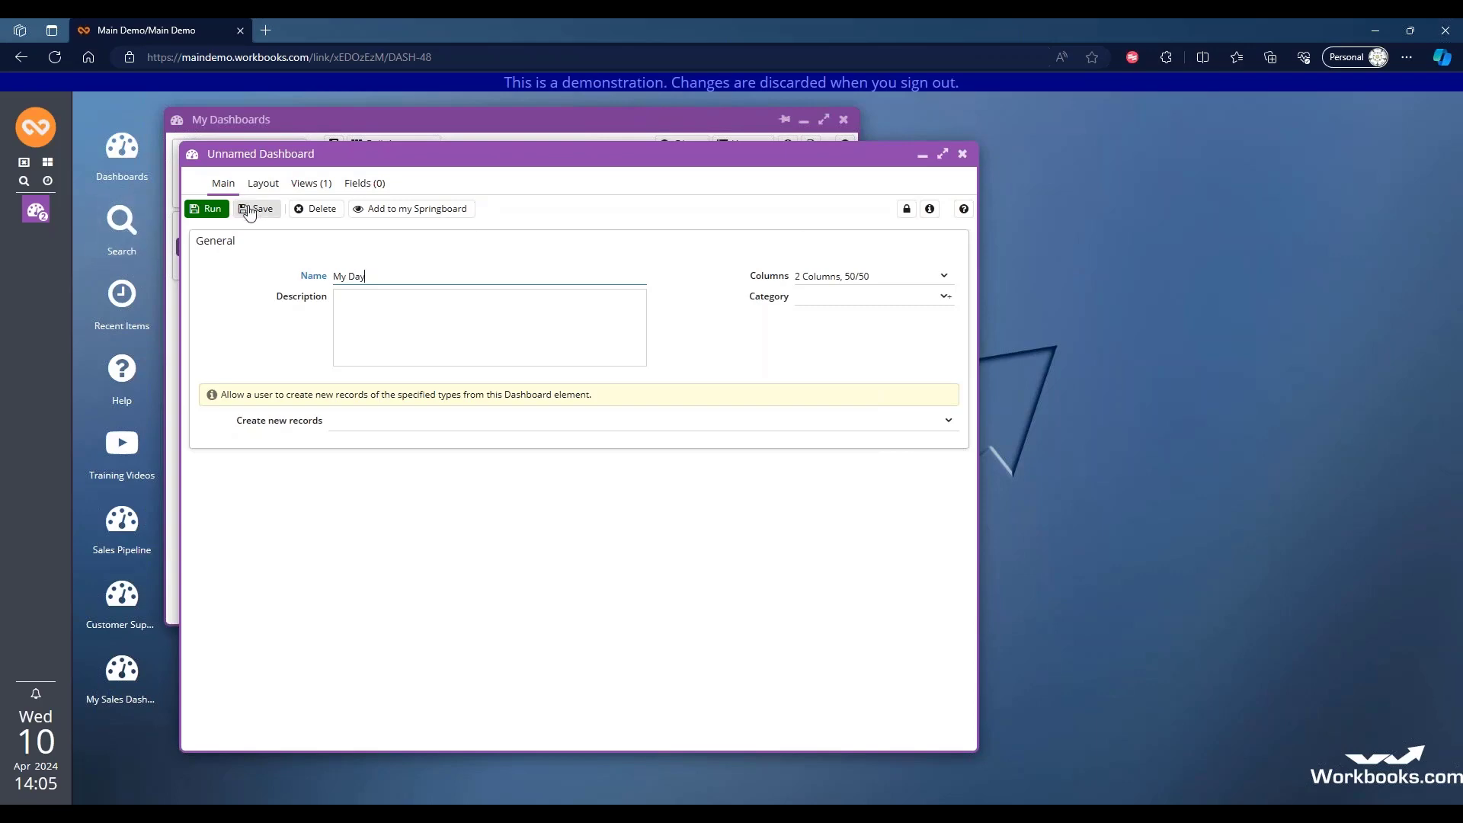
# Step: Add the My Overdue Activities (current user) report to the dashboard layout with Normal height, and save it
pyautogui.click(262, 186)
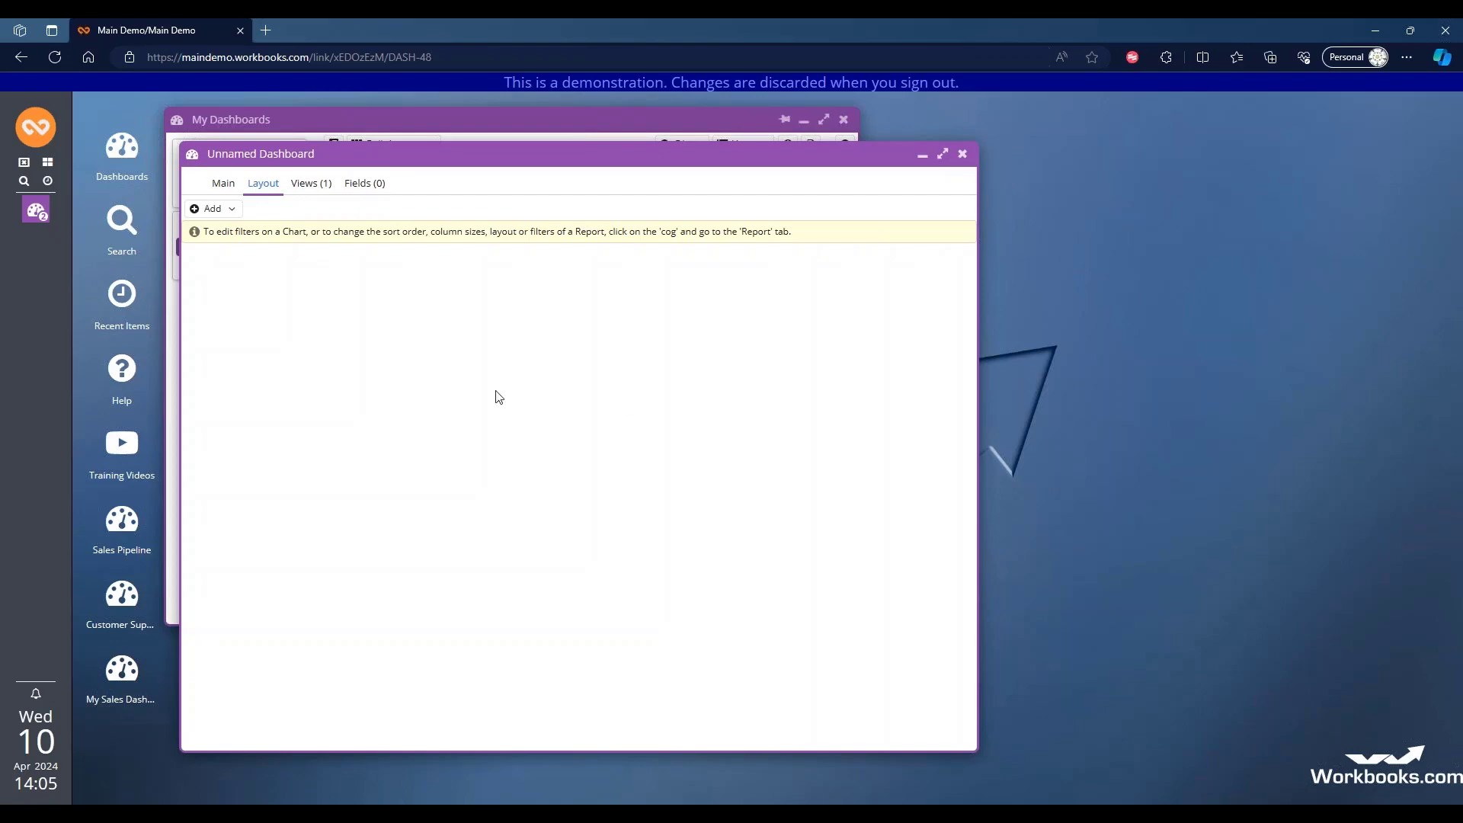
pyautogui.click(229, 210)
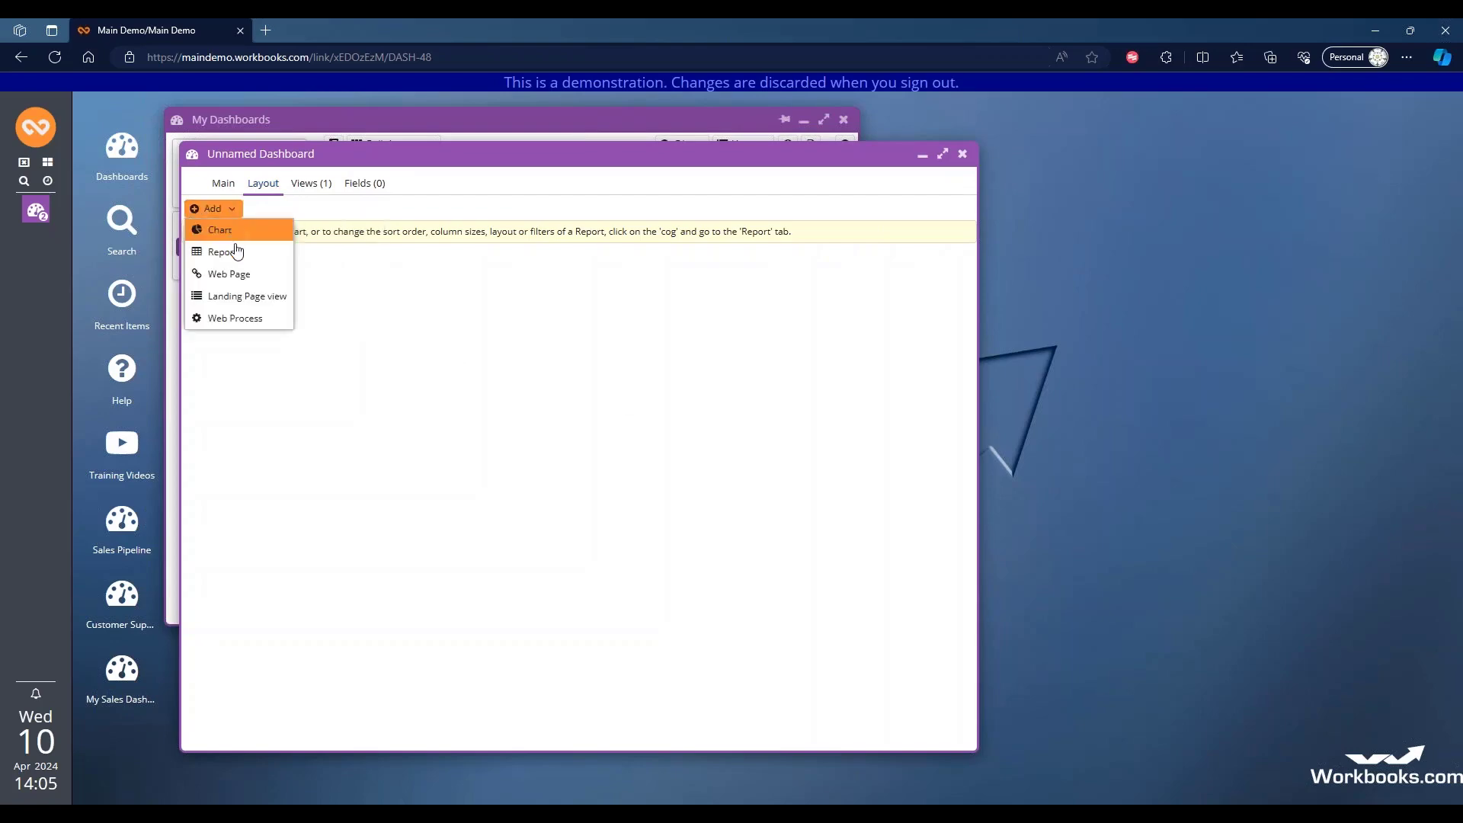
pyautogui.click(227, 252)
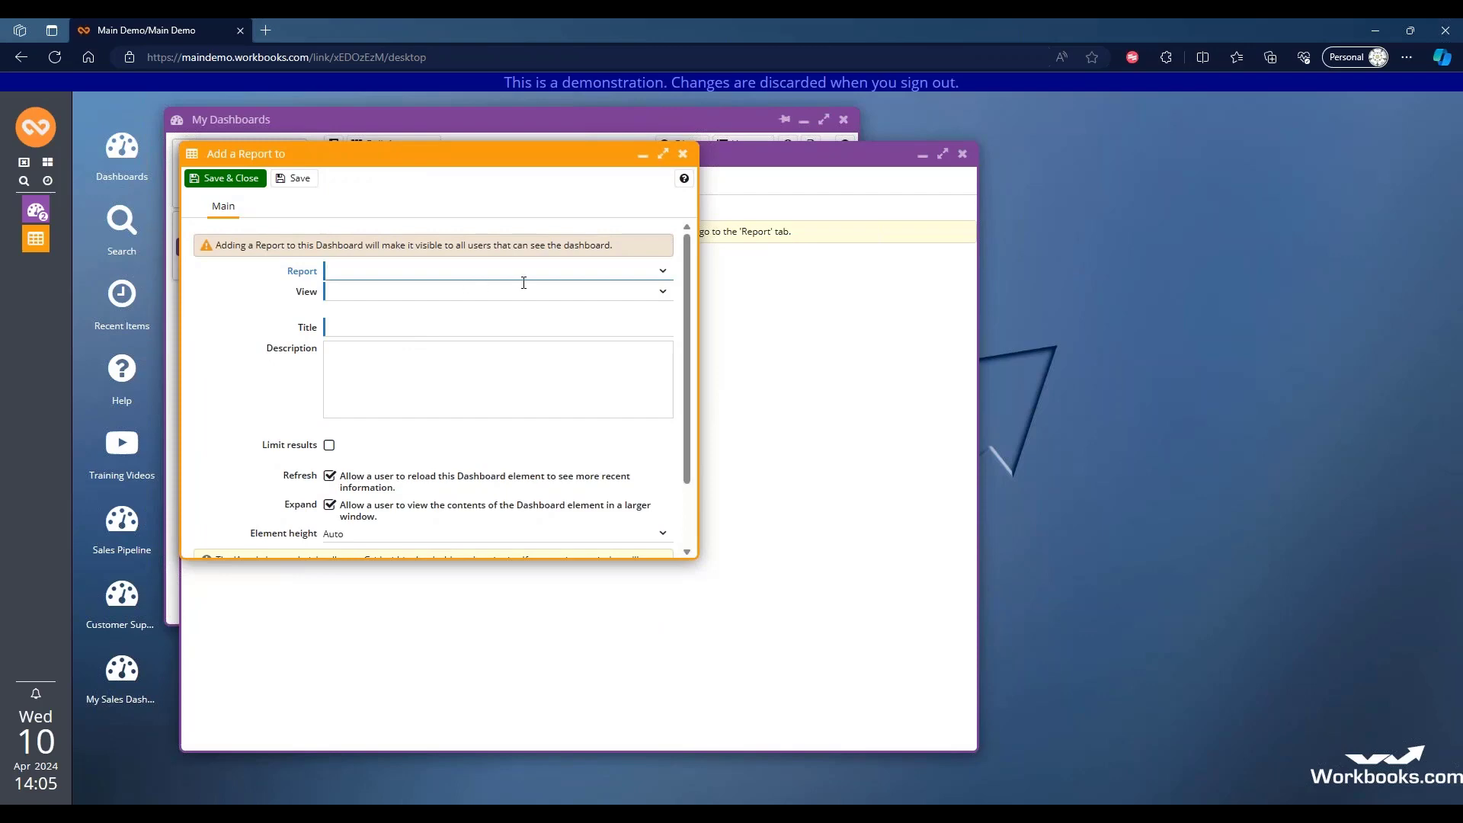
pyautogui.write('my')
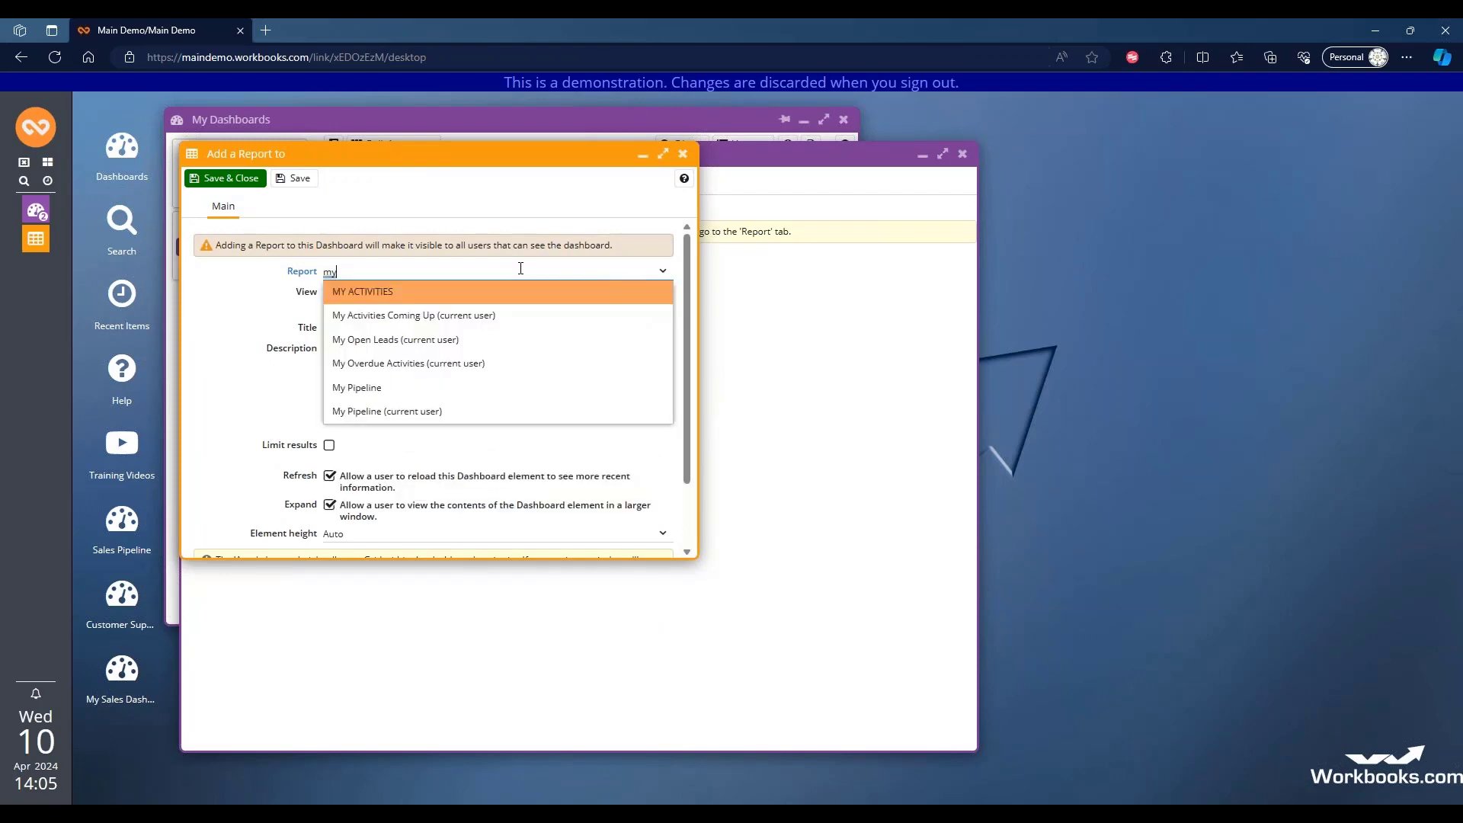
pyautogui.click(473, 364)
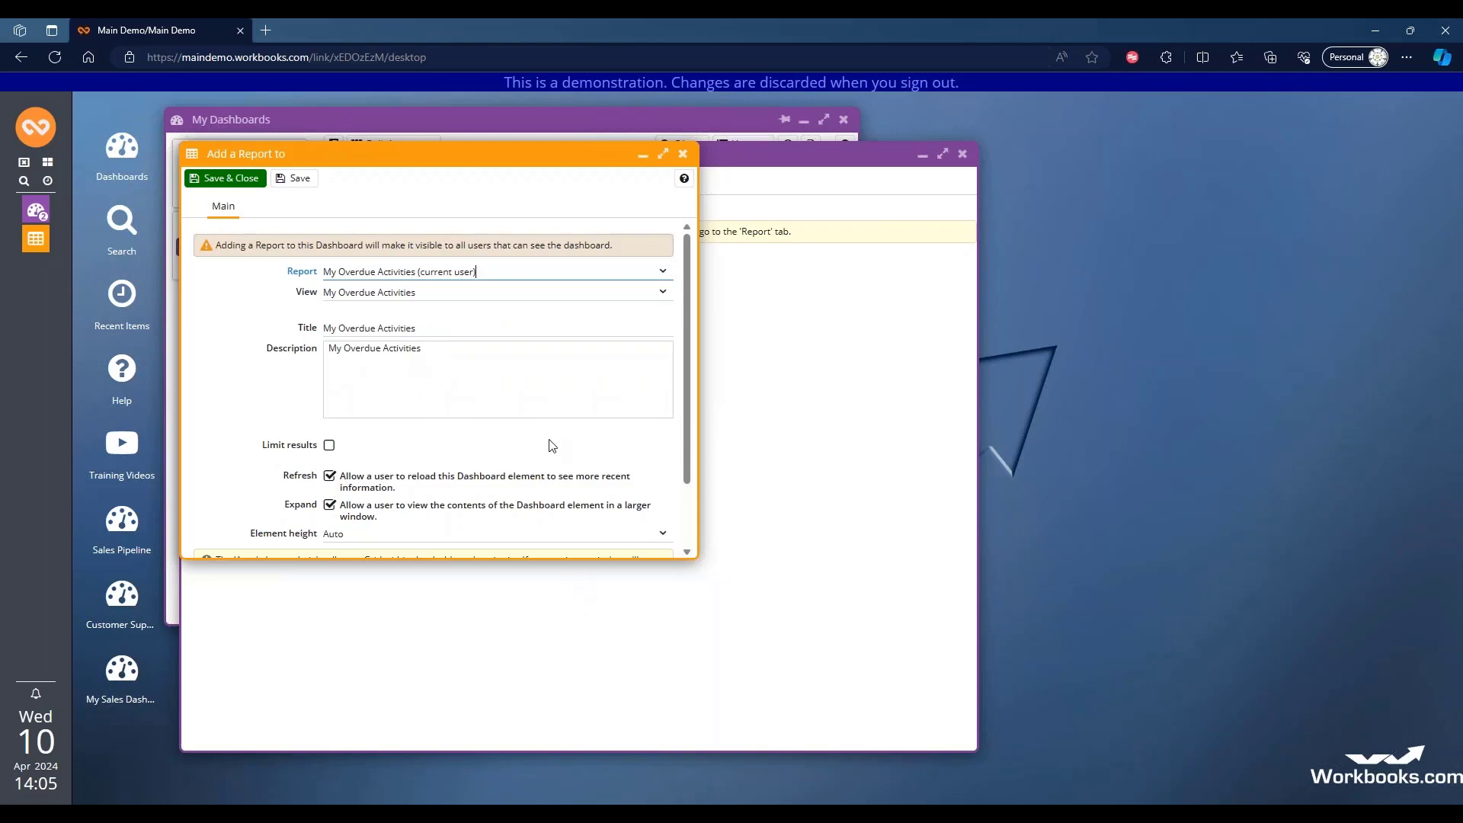
pyautogui.click(662, 533)
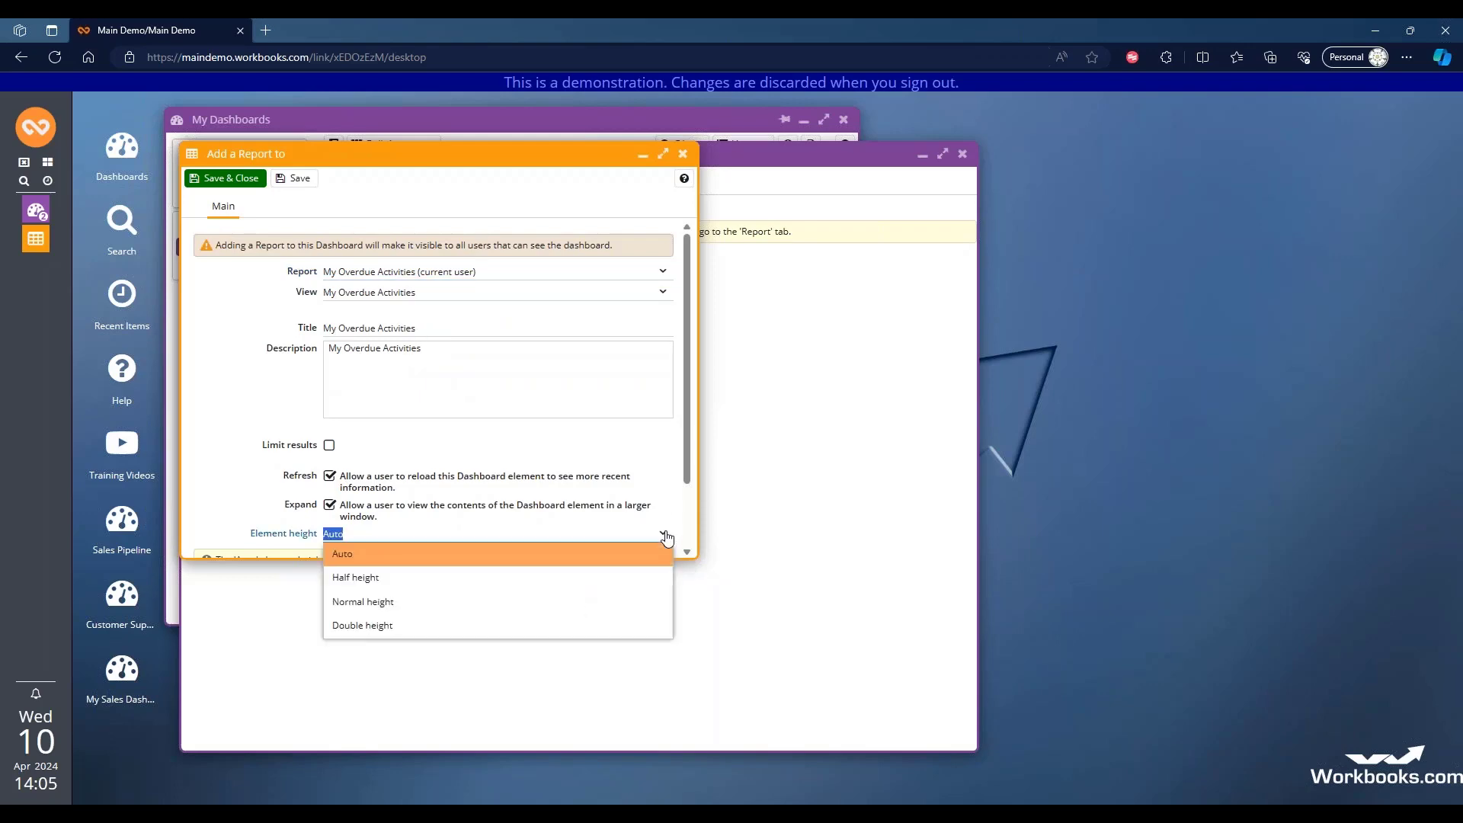
pyautogui.click(491, 598)
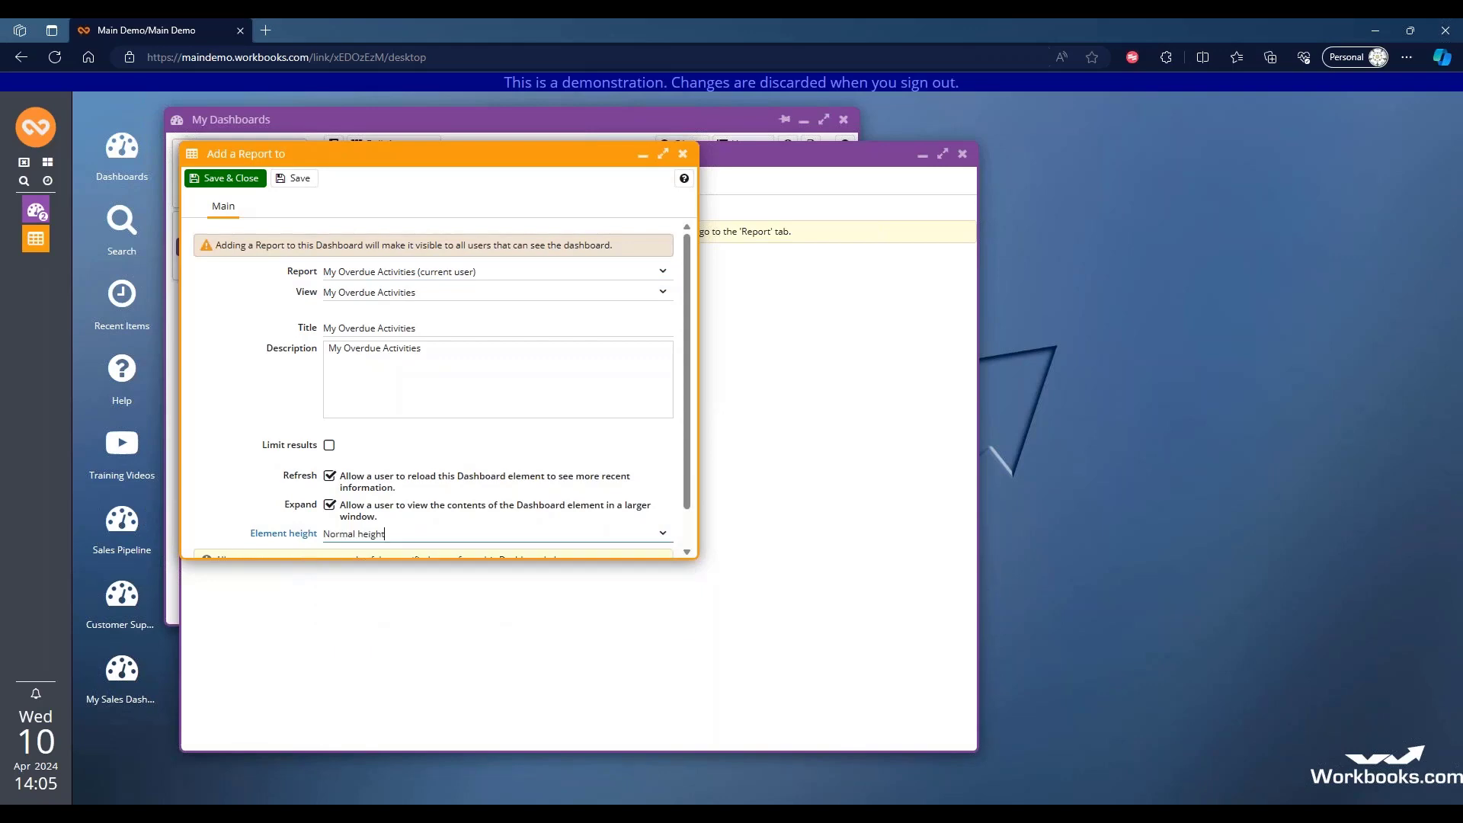
pyautogui.click(218, 180)
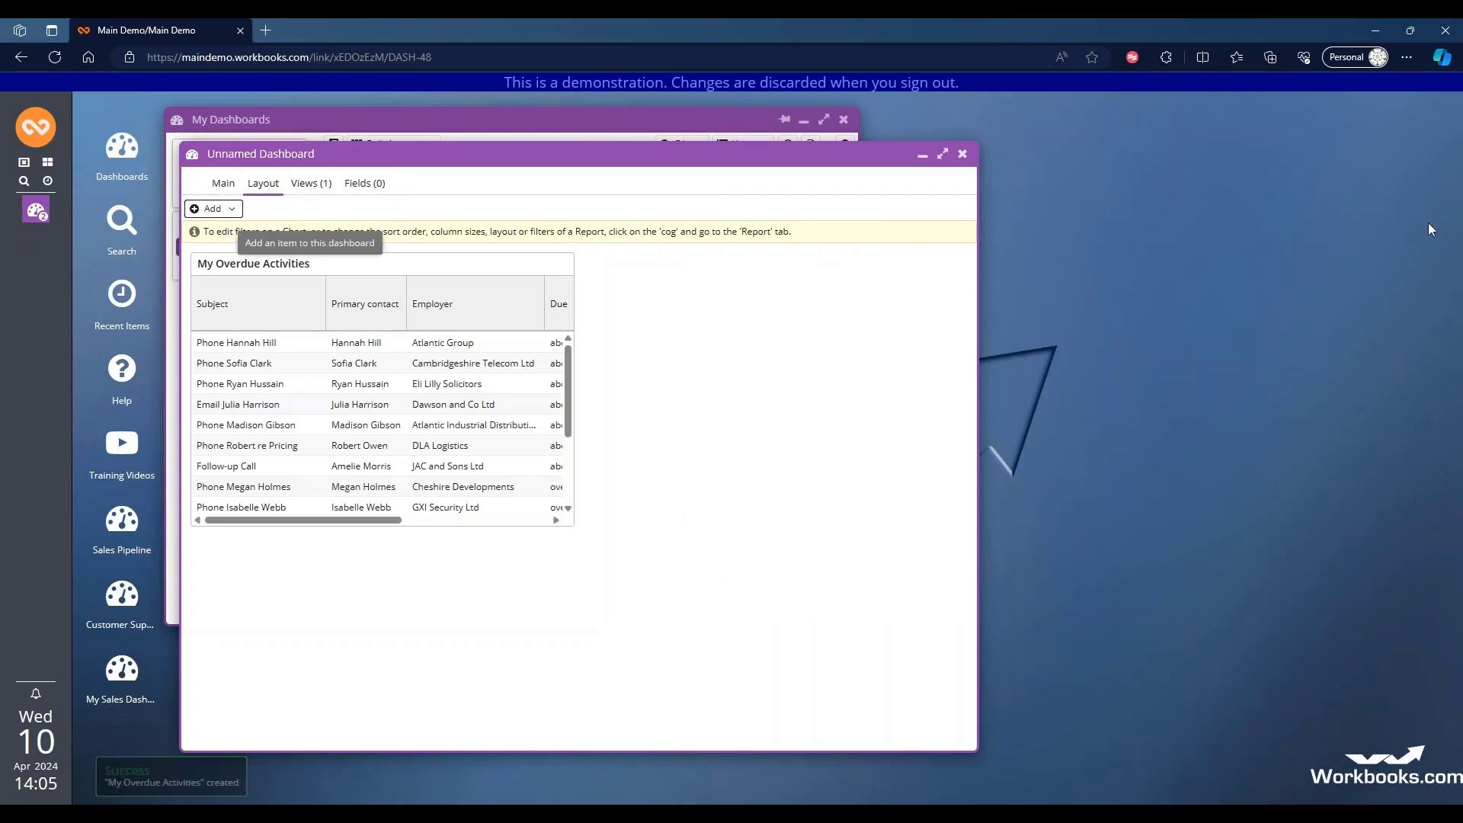
# Step: Add the My Activities Coming Up (current user) report to the dashboard layout and save it
pyautogui.click(231, 211)
pyautogui.click(223, 252)
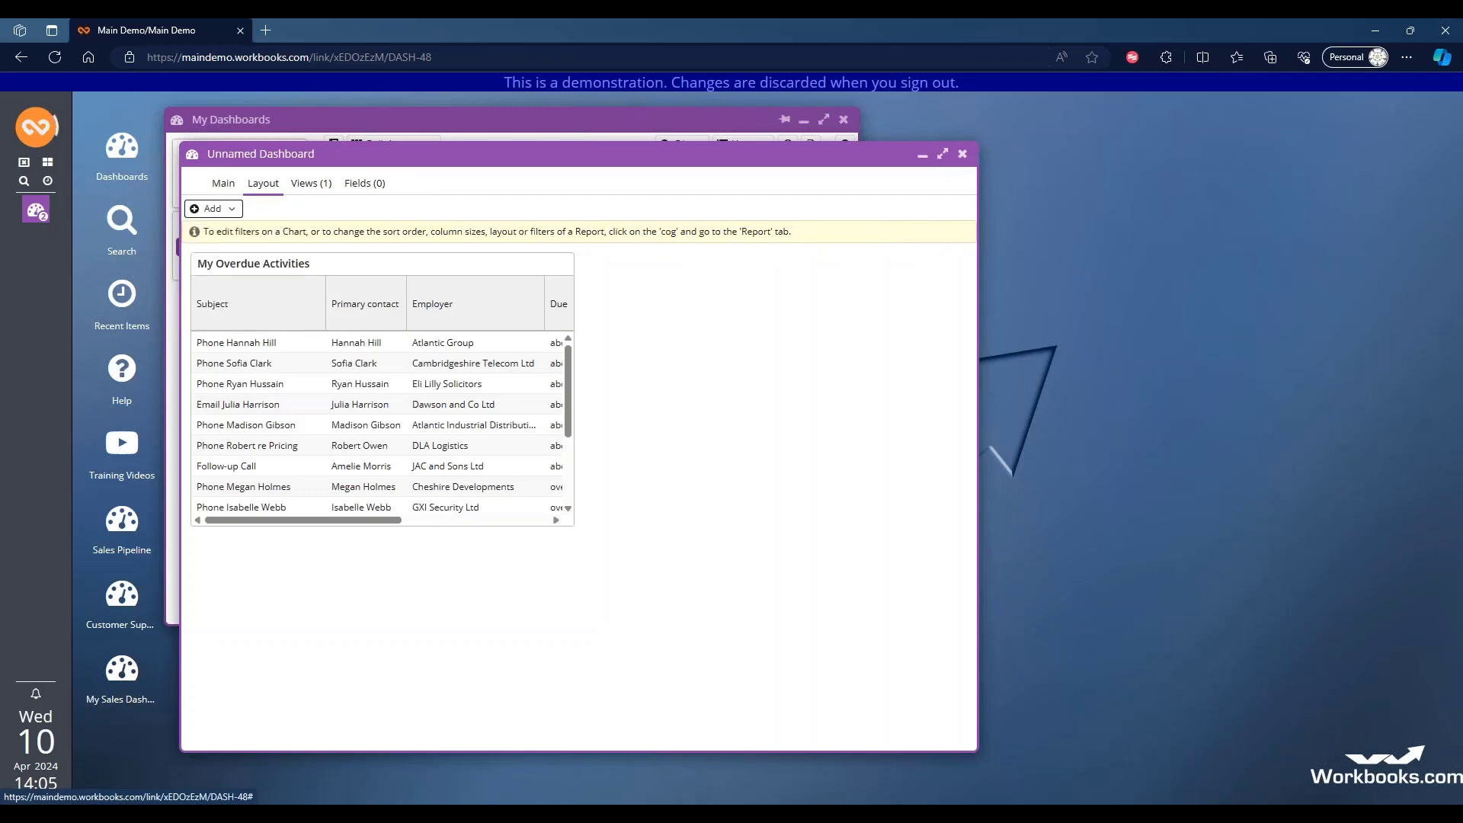
pyautogui.write('my')
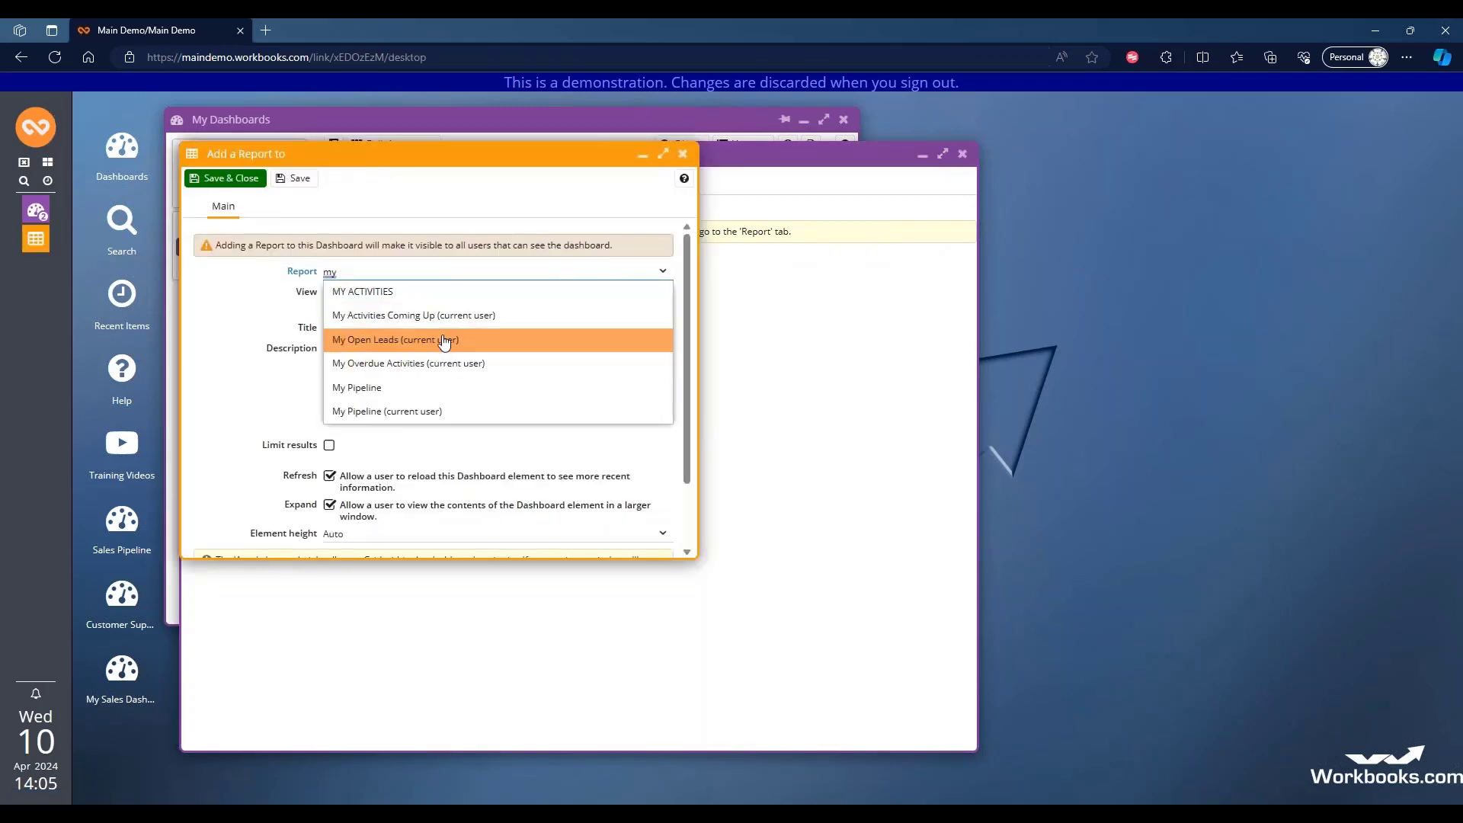
pyautogui.click(442, 321)
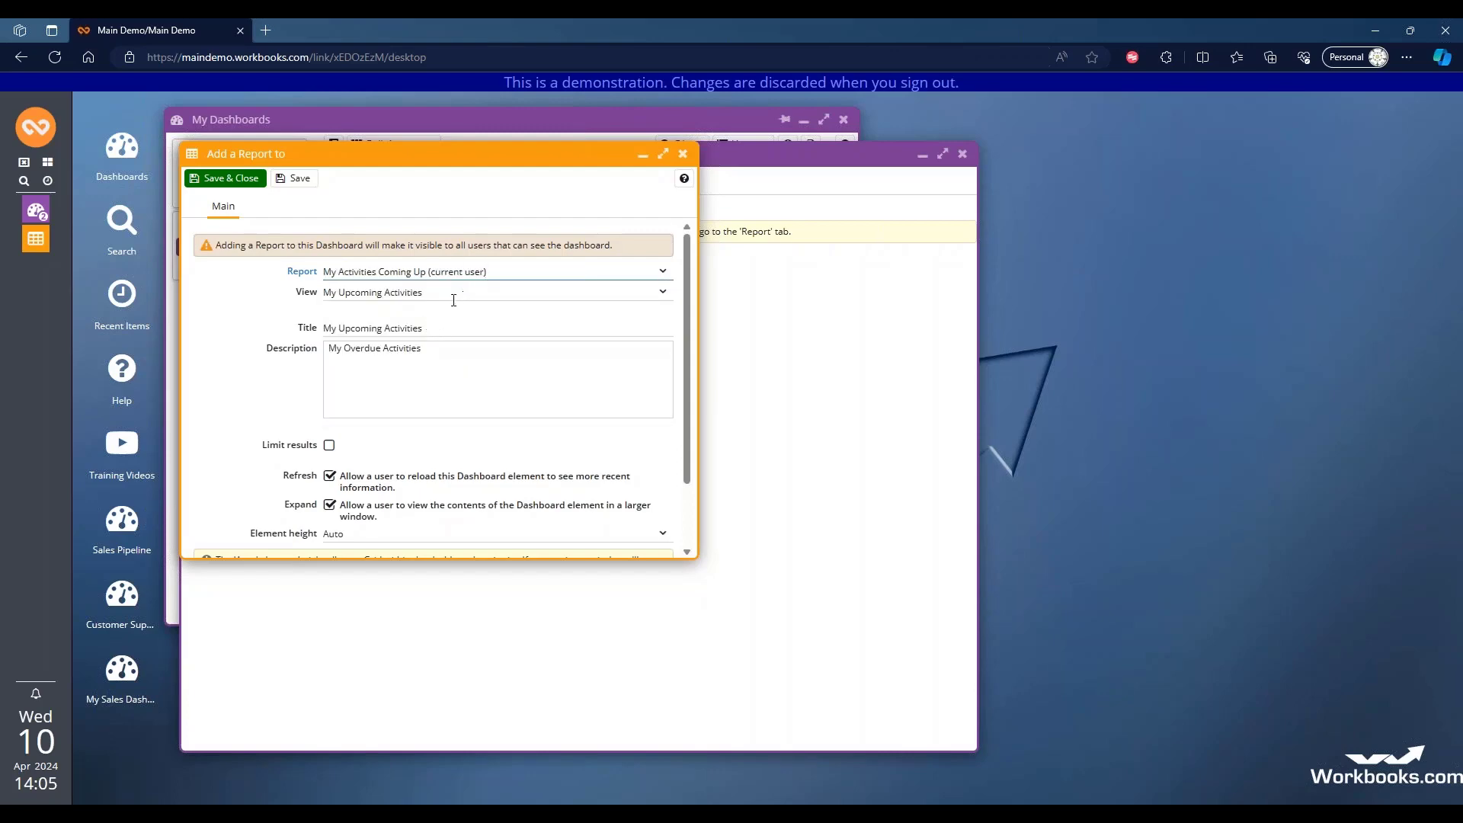
pyautogui.click(232, 179)
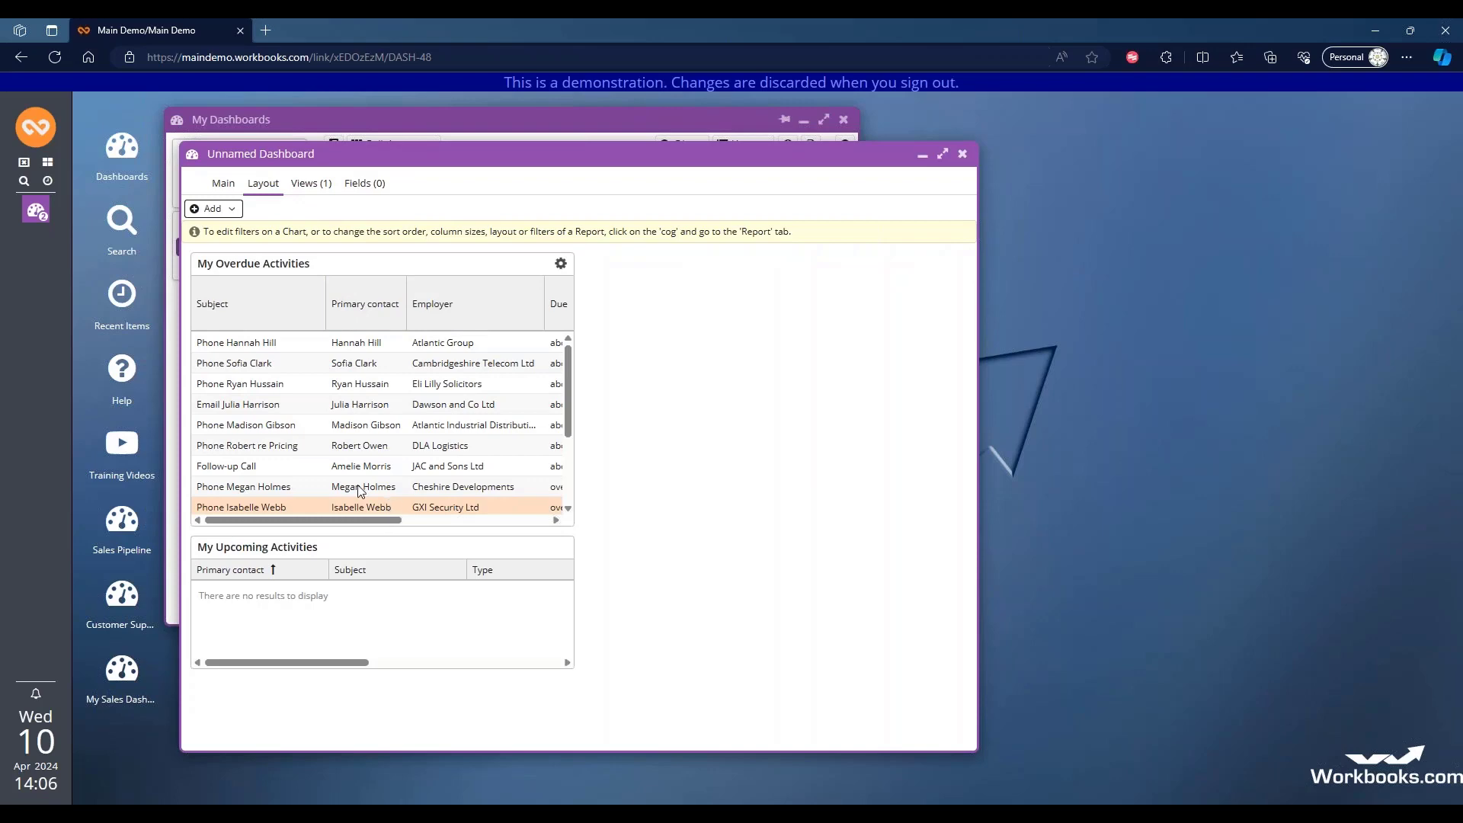
# Step: Add the Opportunities and Activities report to the dashboard with the My Open Opps view and Normal height, and save it
pyautogui.click(213, 209)
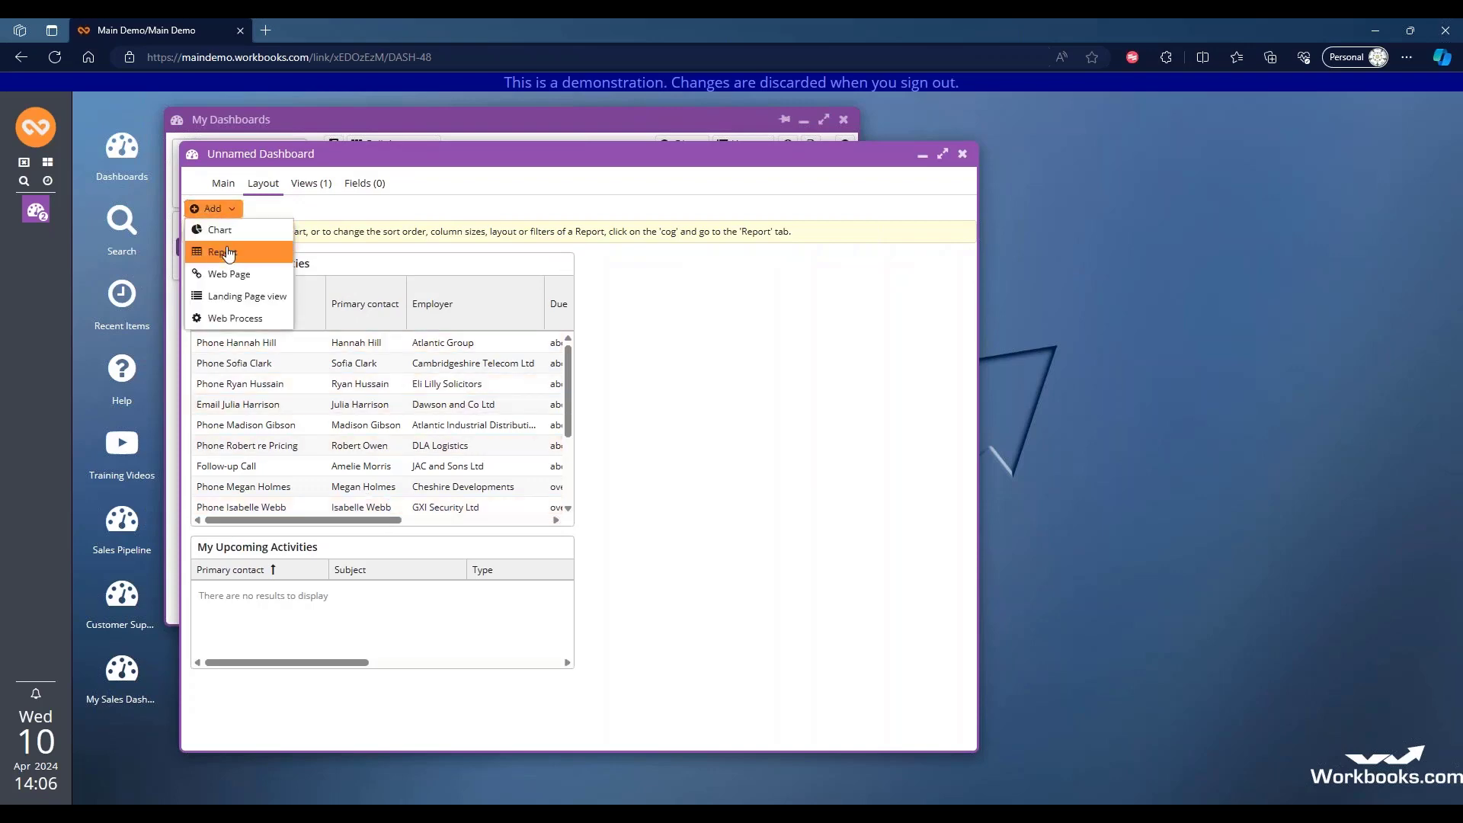
pyautogui.click(225, 252)
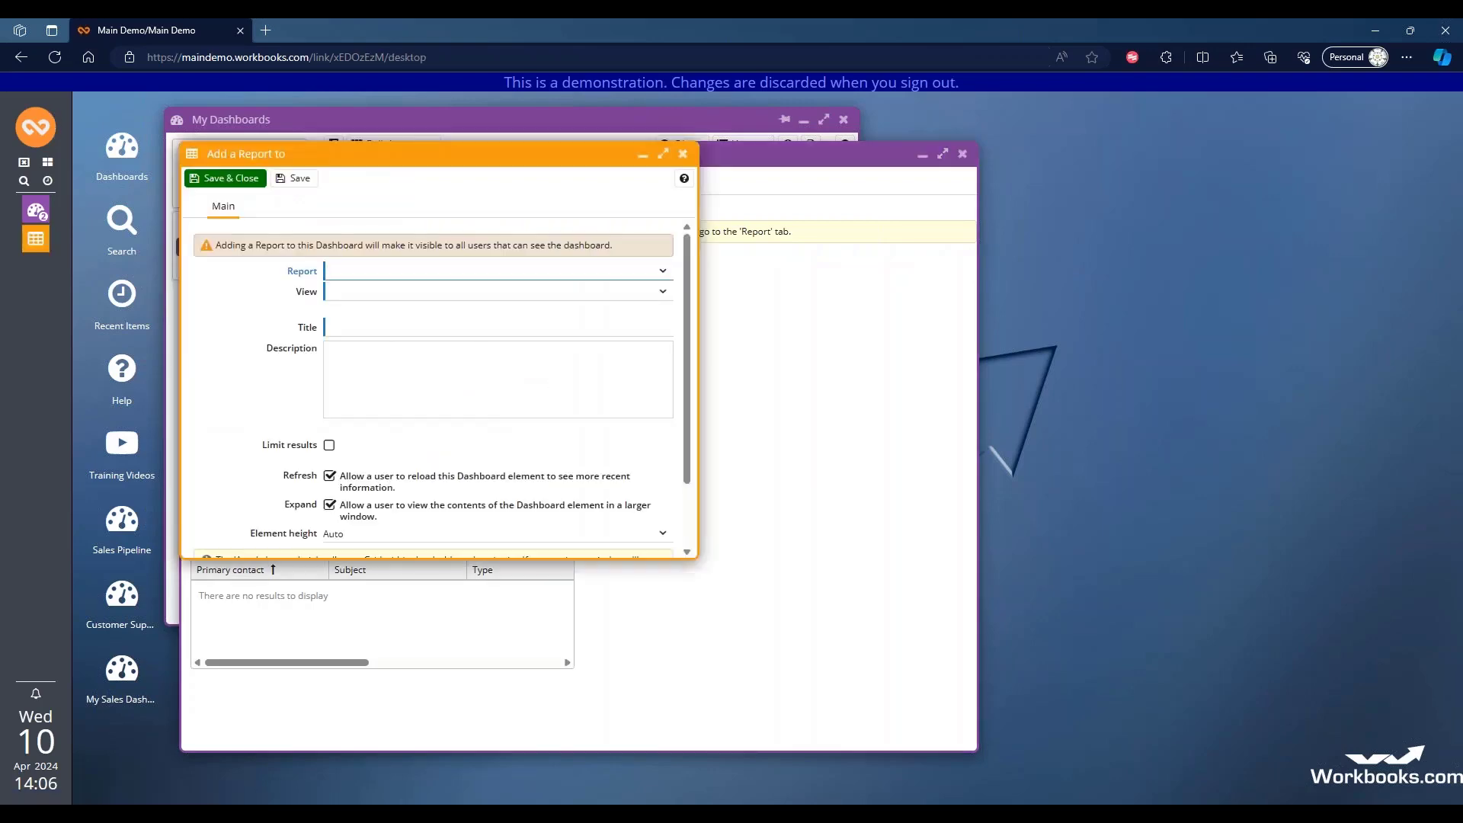
pyautogui.write('my')
pyautogui.press('BackSpace')
pyautogui.press('BackSpace')
pyautogui.write('opp')
pyautogui.click(390, 296)
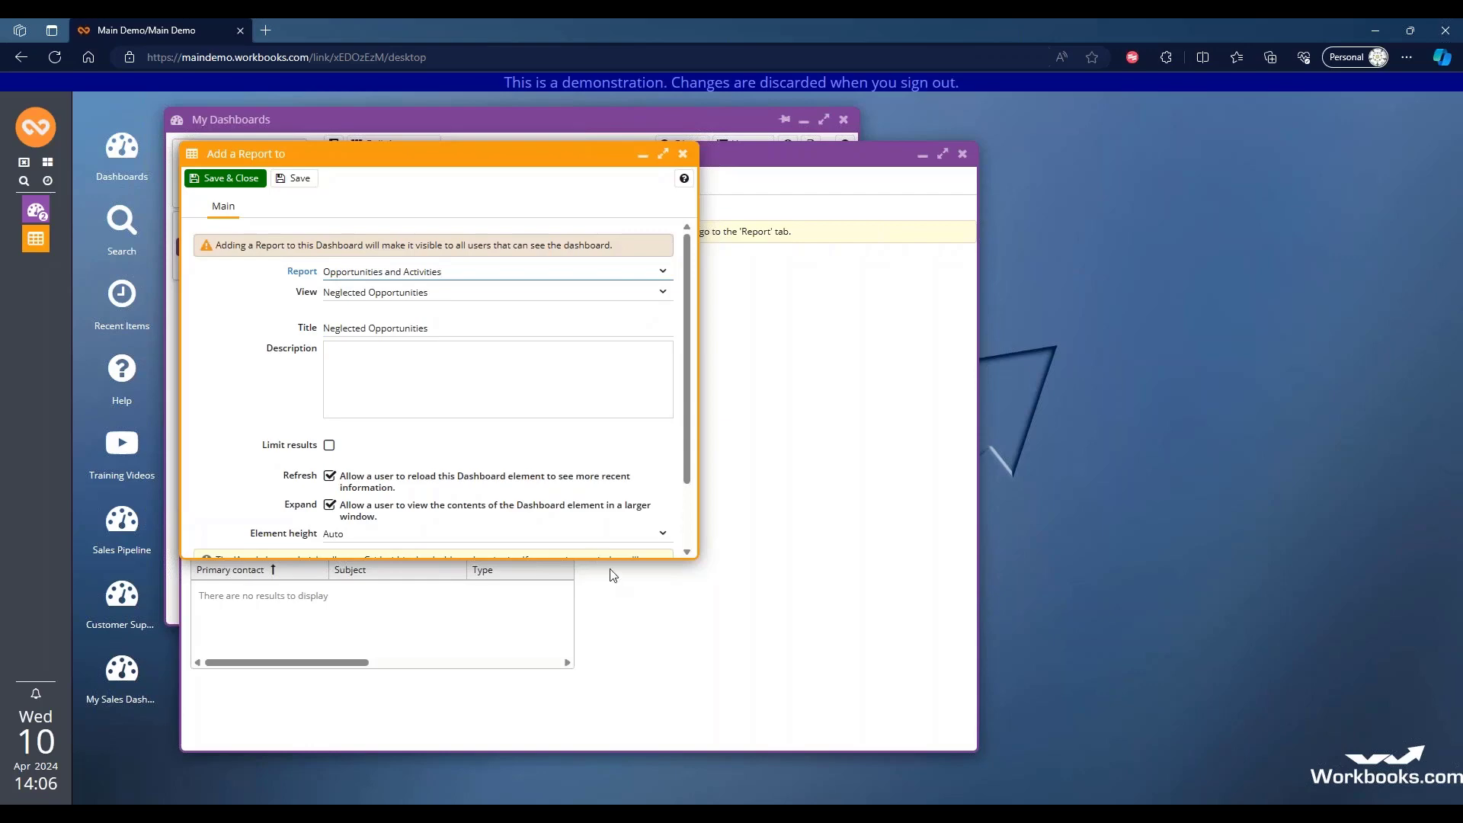
pyautogui.click(660, 534)
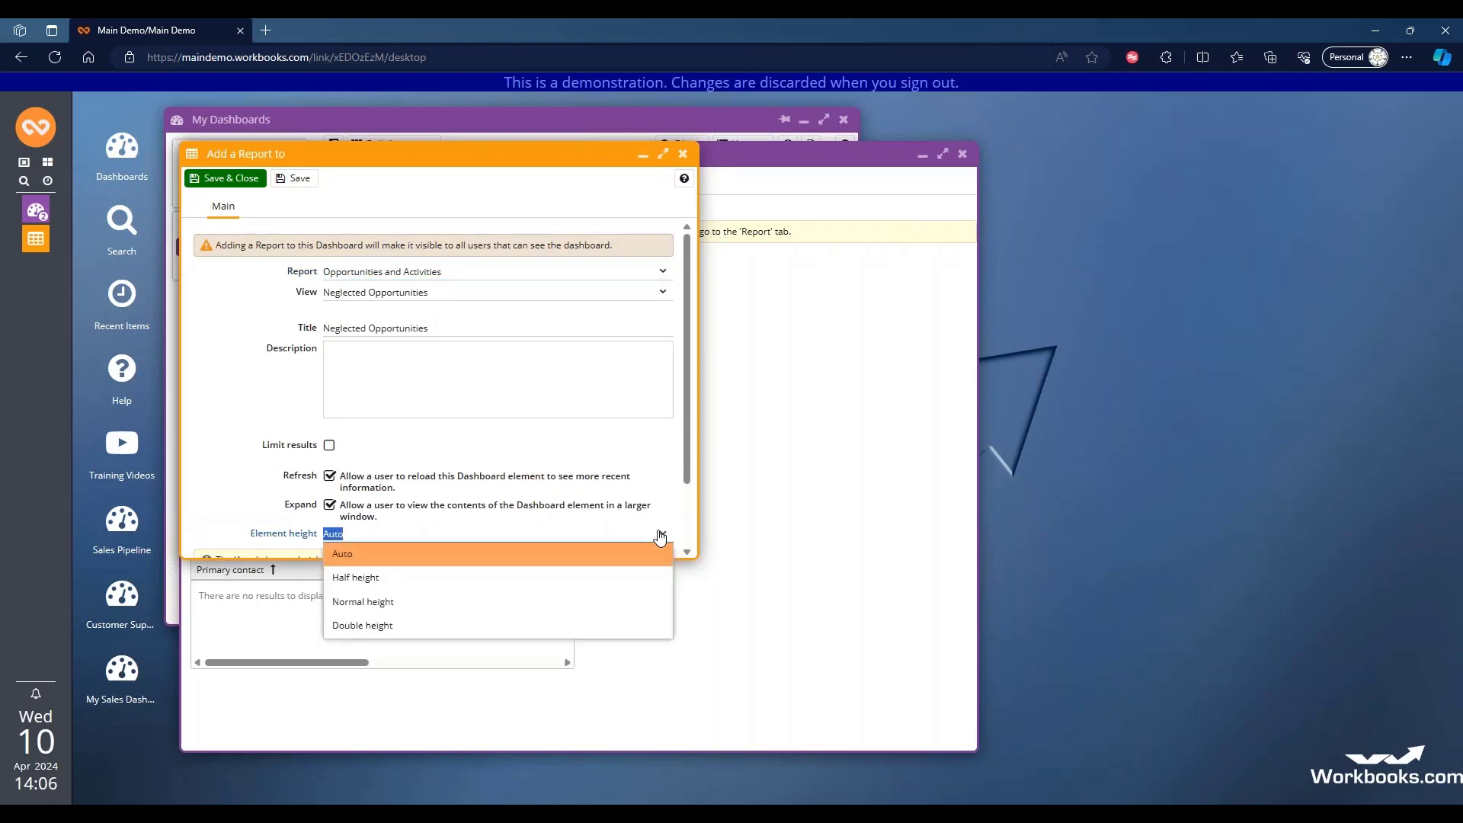
pyautogui.click(483, 602)
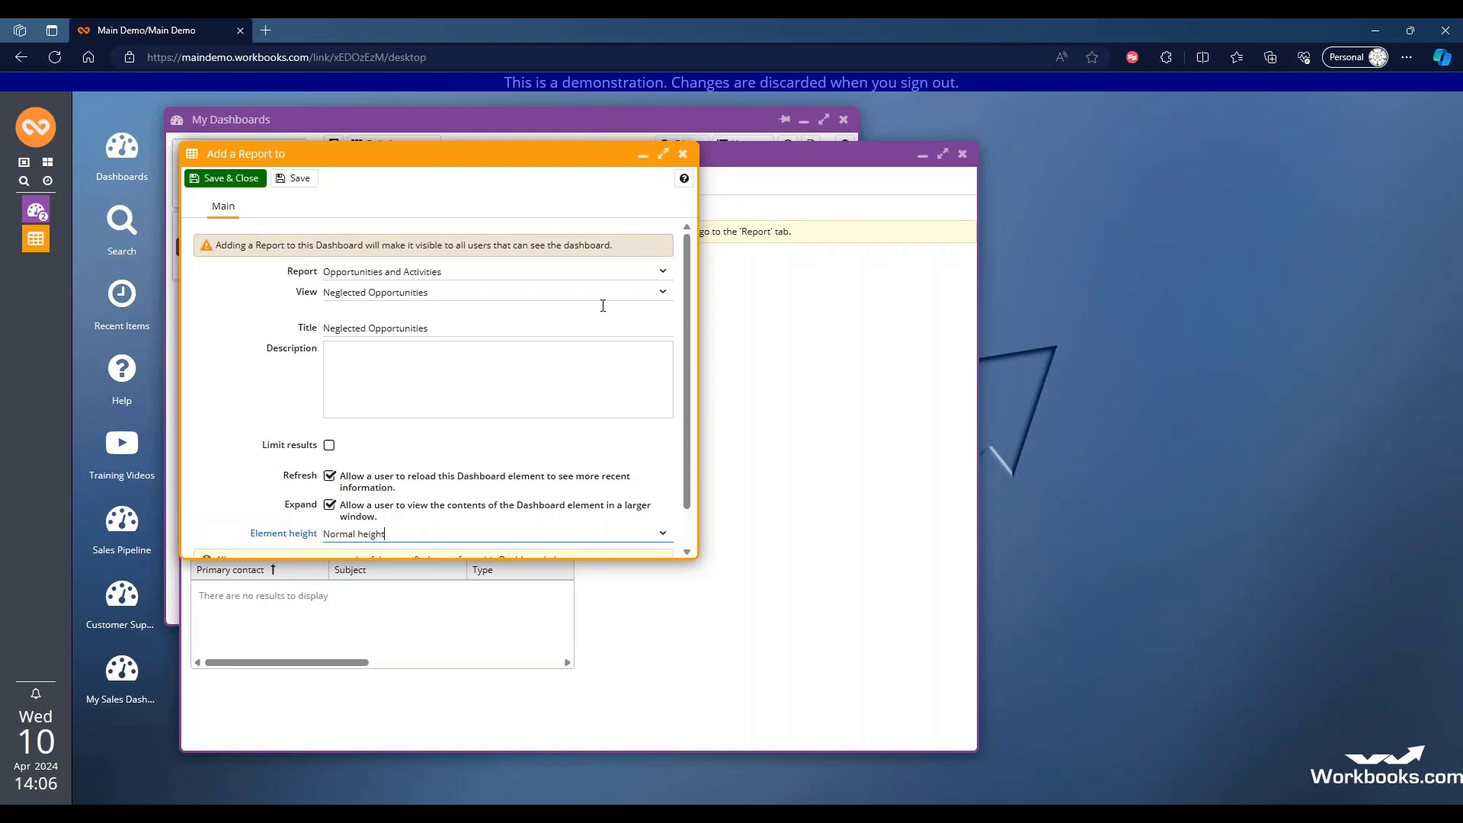
pyautogui.click(662, 292)
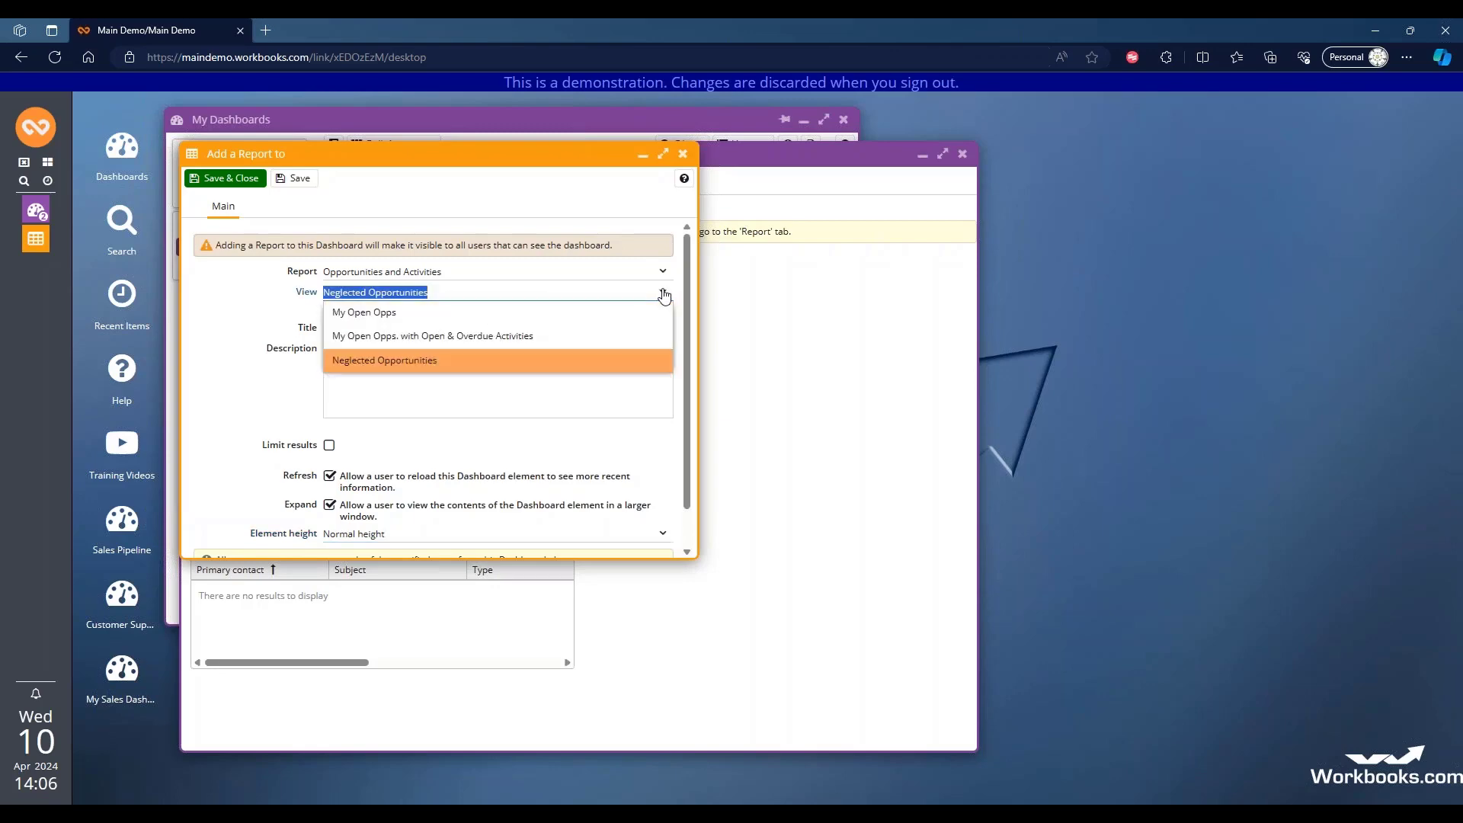
pyautogui.click(466, 315)
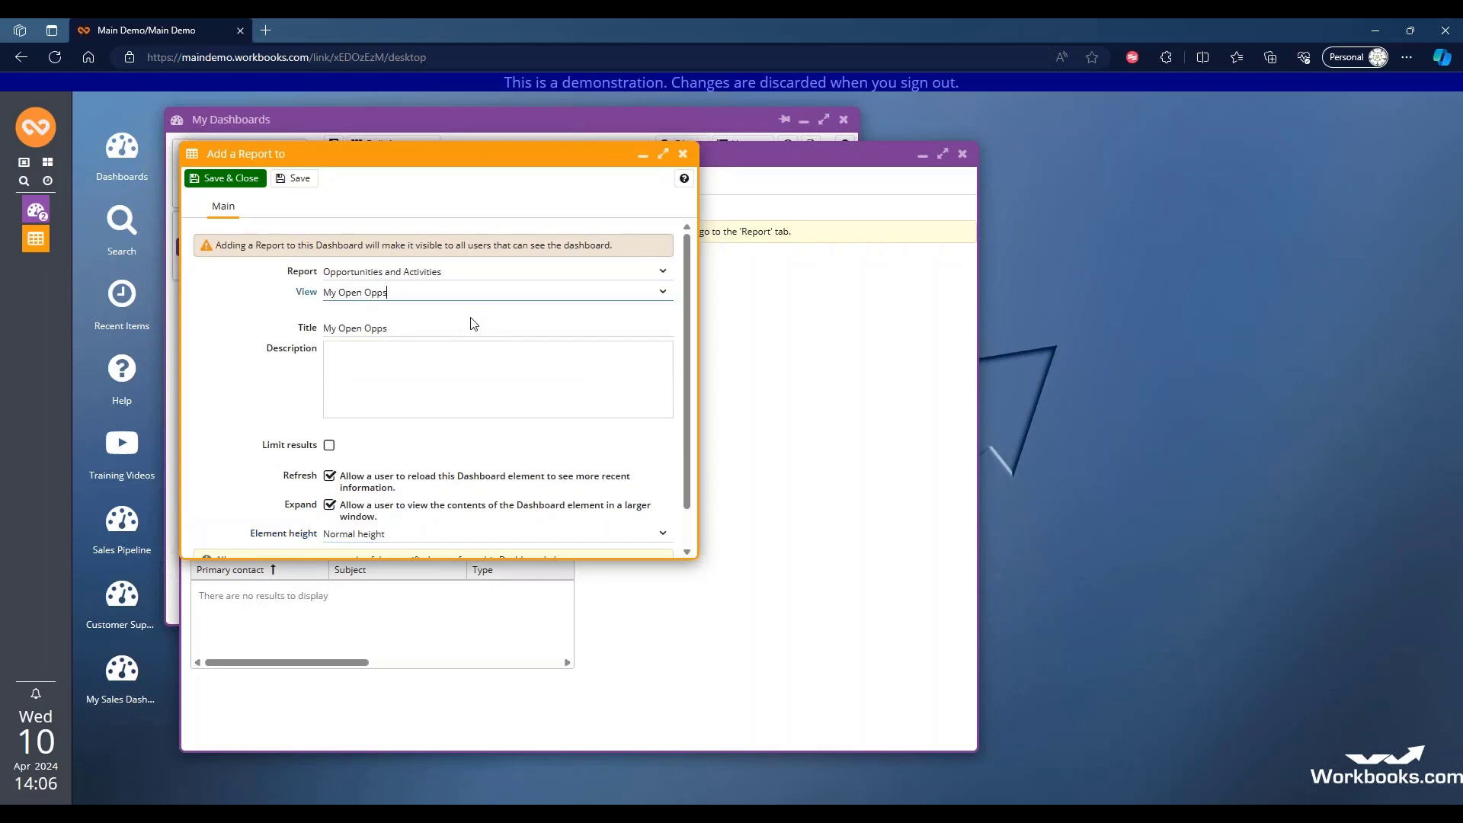
pyautogui.click(226, 178)
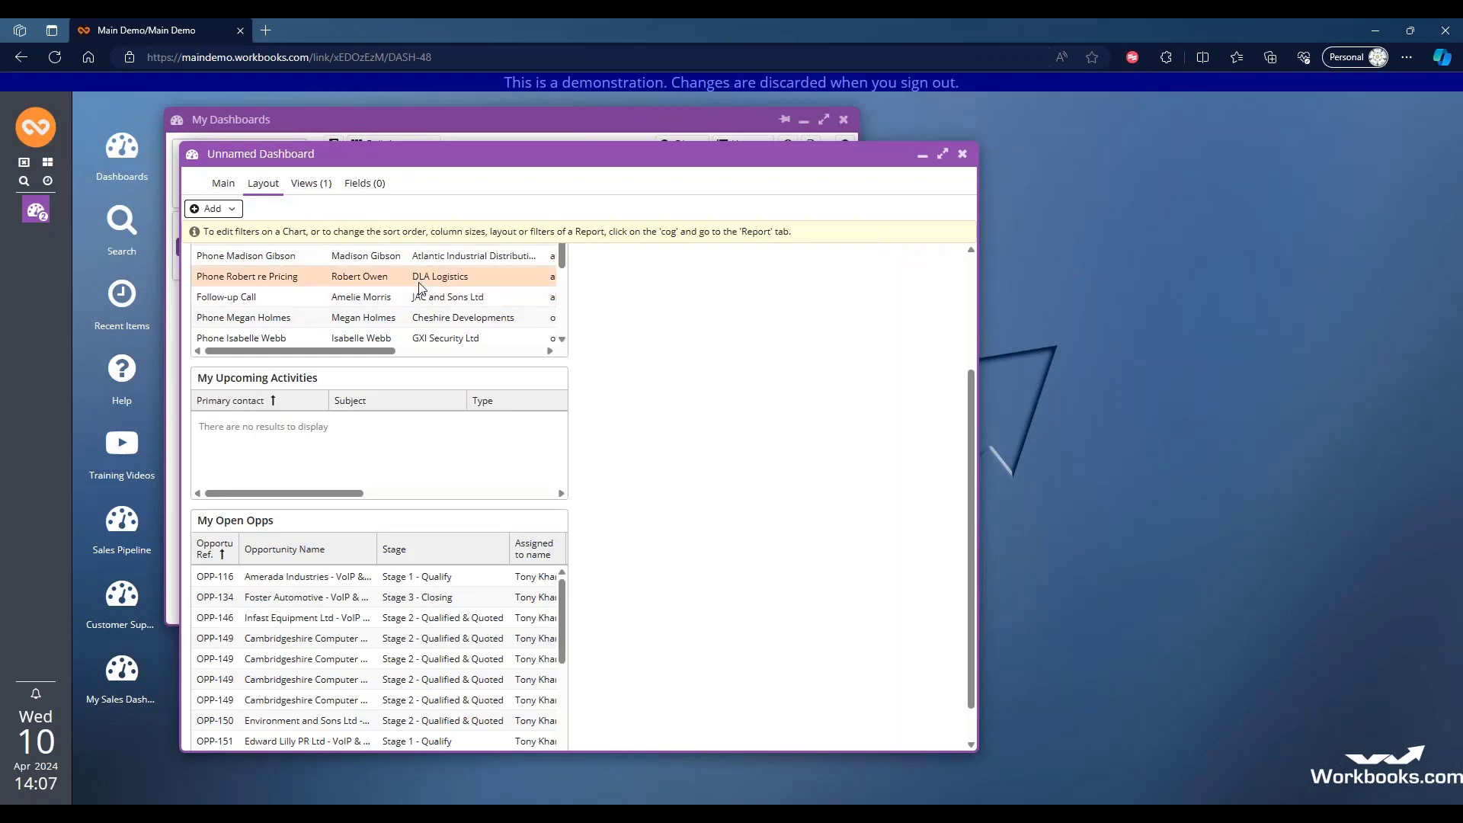
# Step: Add the Opportunities and Activities report to the dashboard with the Neglected Opportunities view, and save it
pyautogui.click(232, 215)
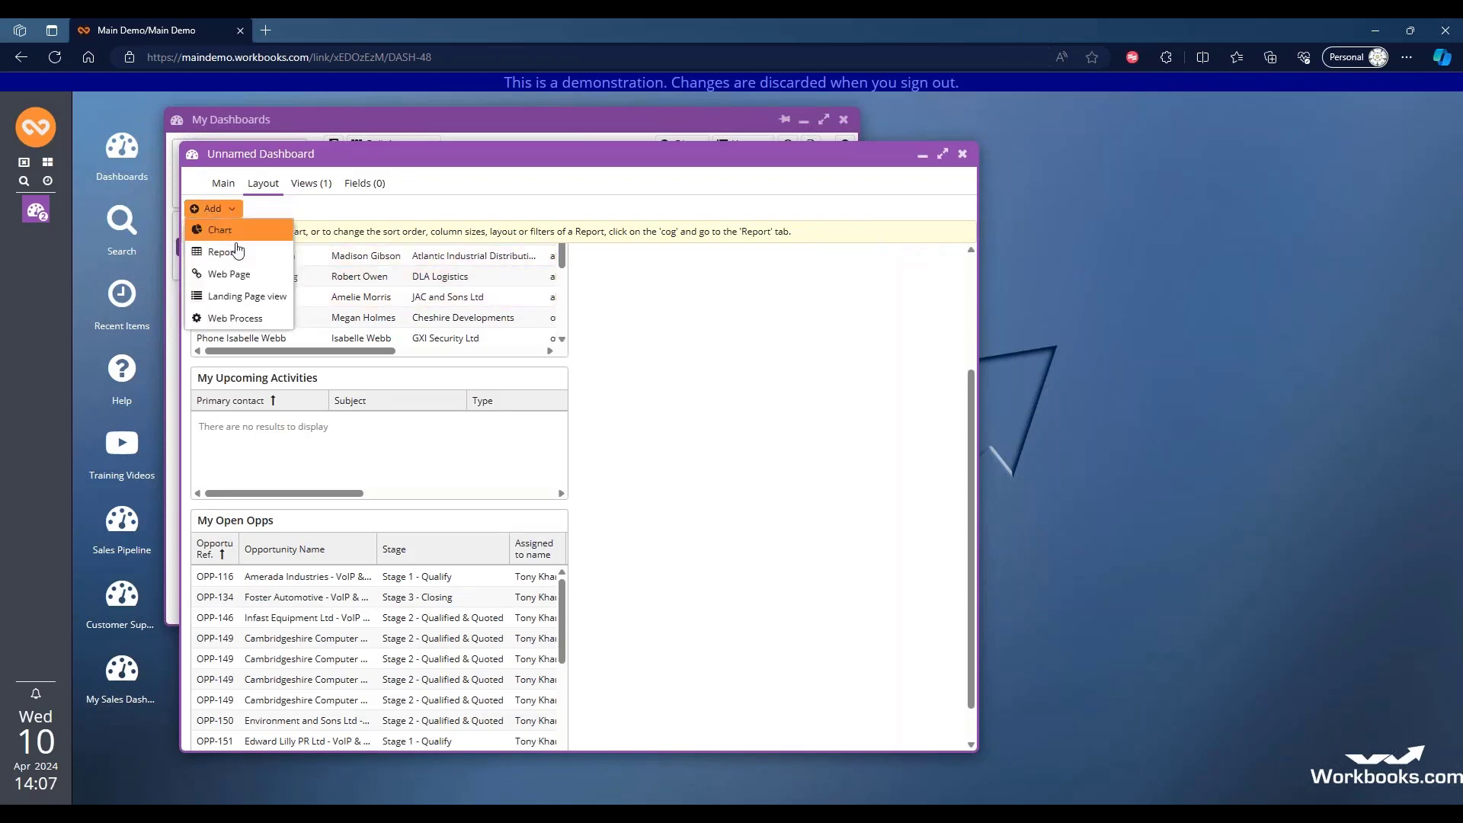
pyautogui.click(221, 250)
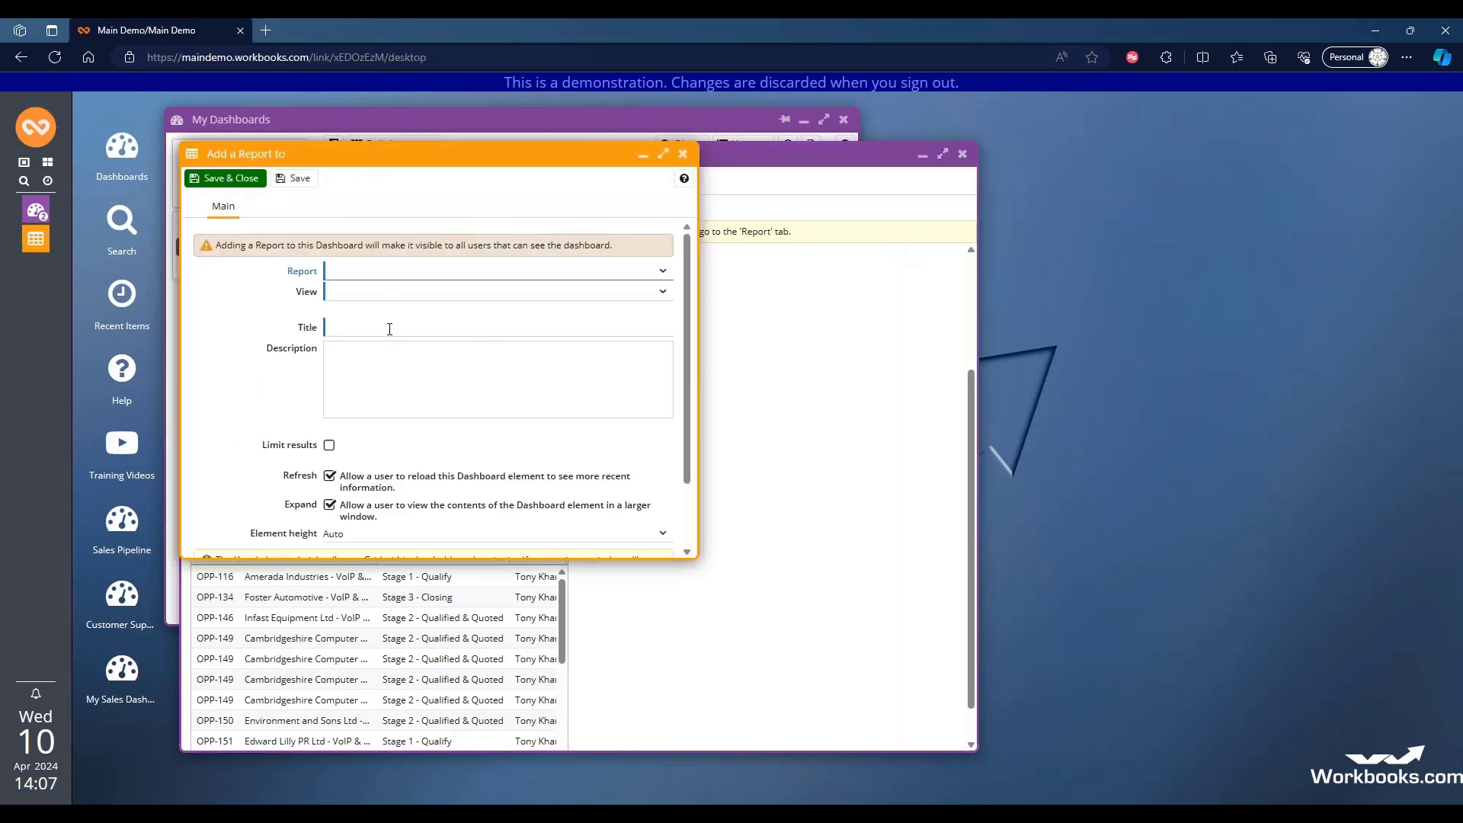
pyautogui.write('opp')
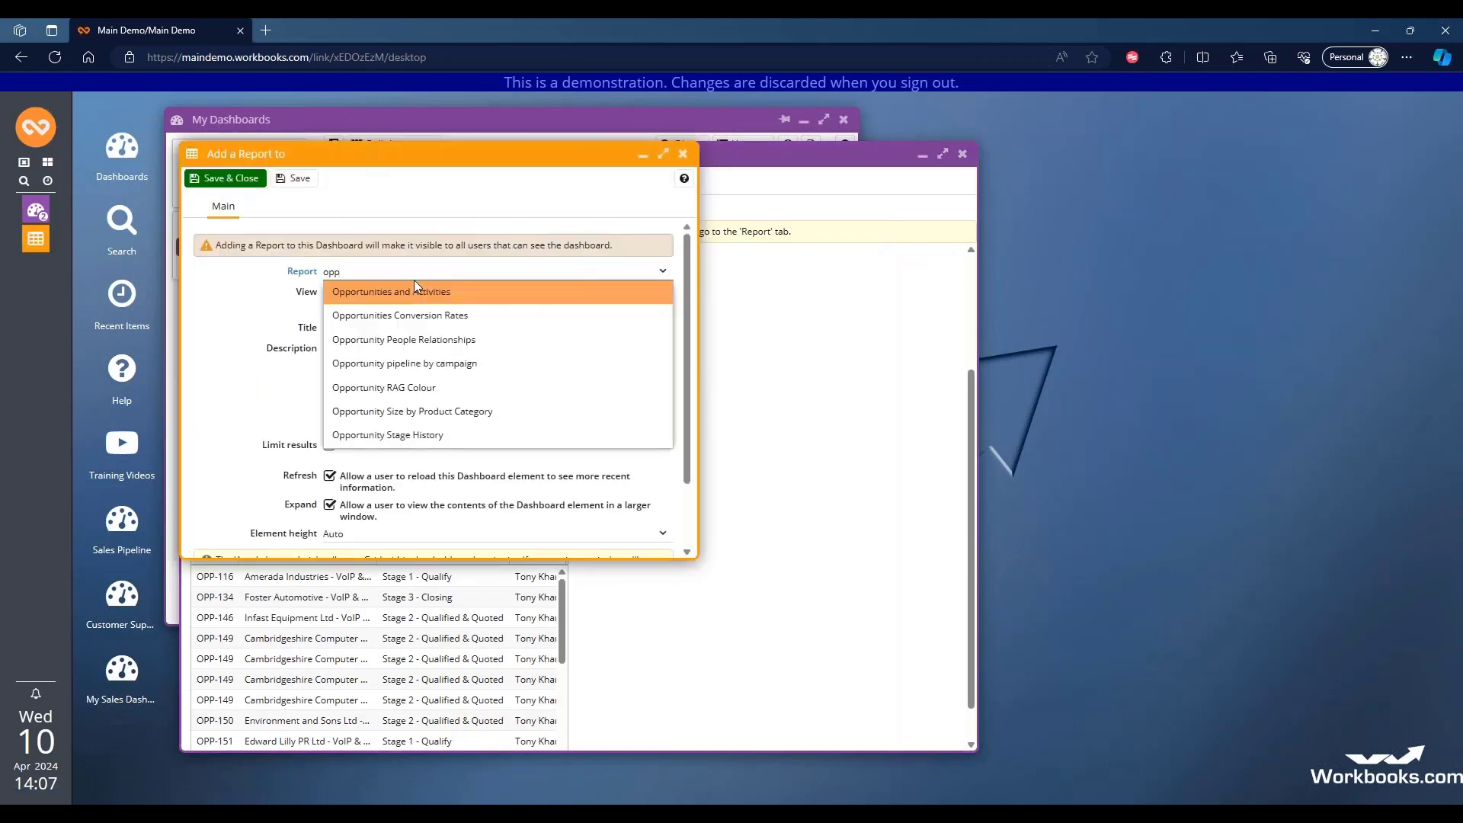
pyautogui.click(418, 295)
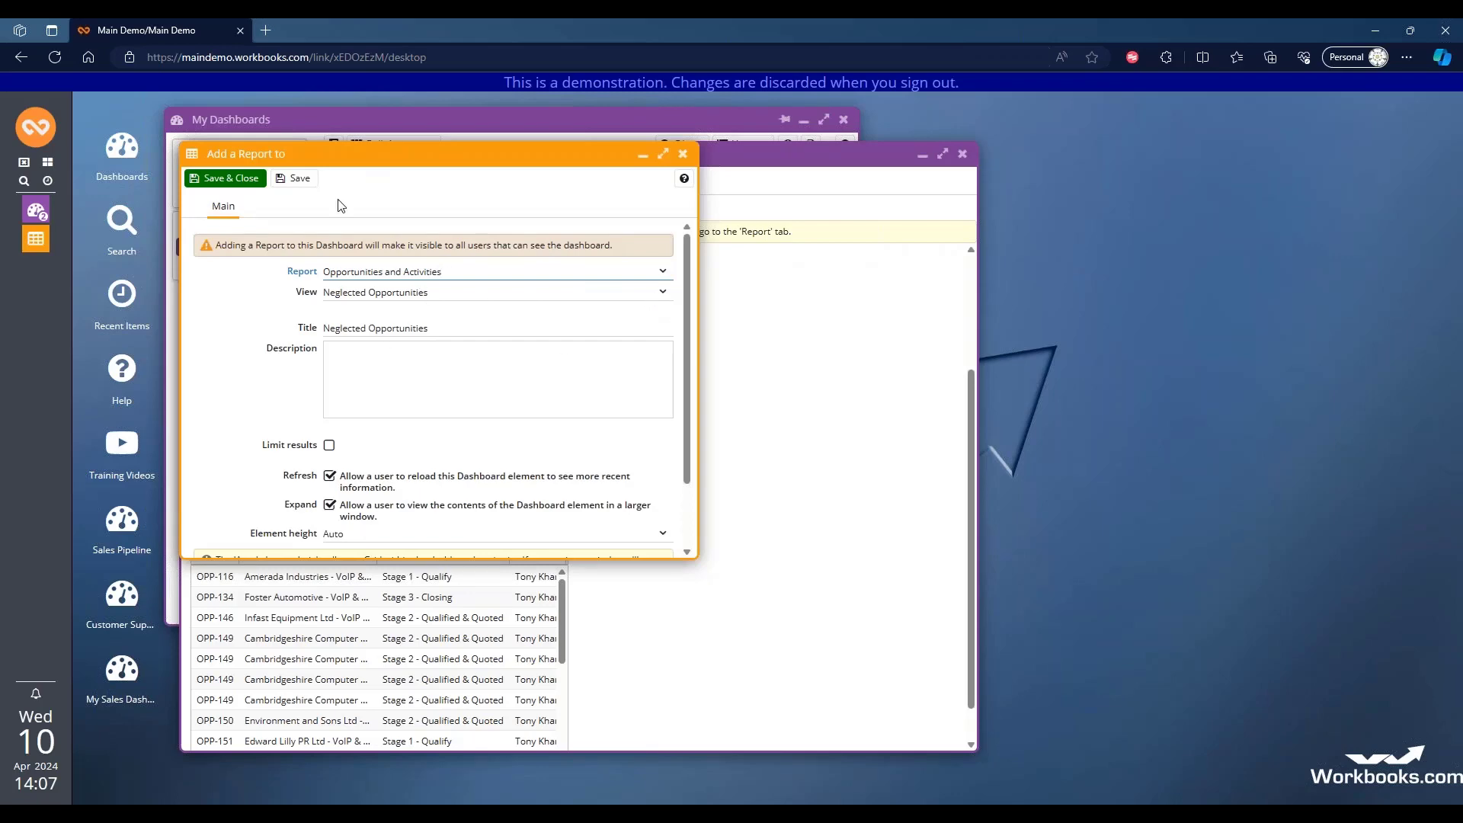
pyautogui.click(214, 180)
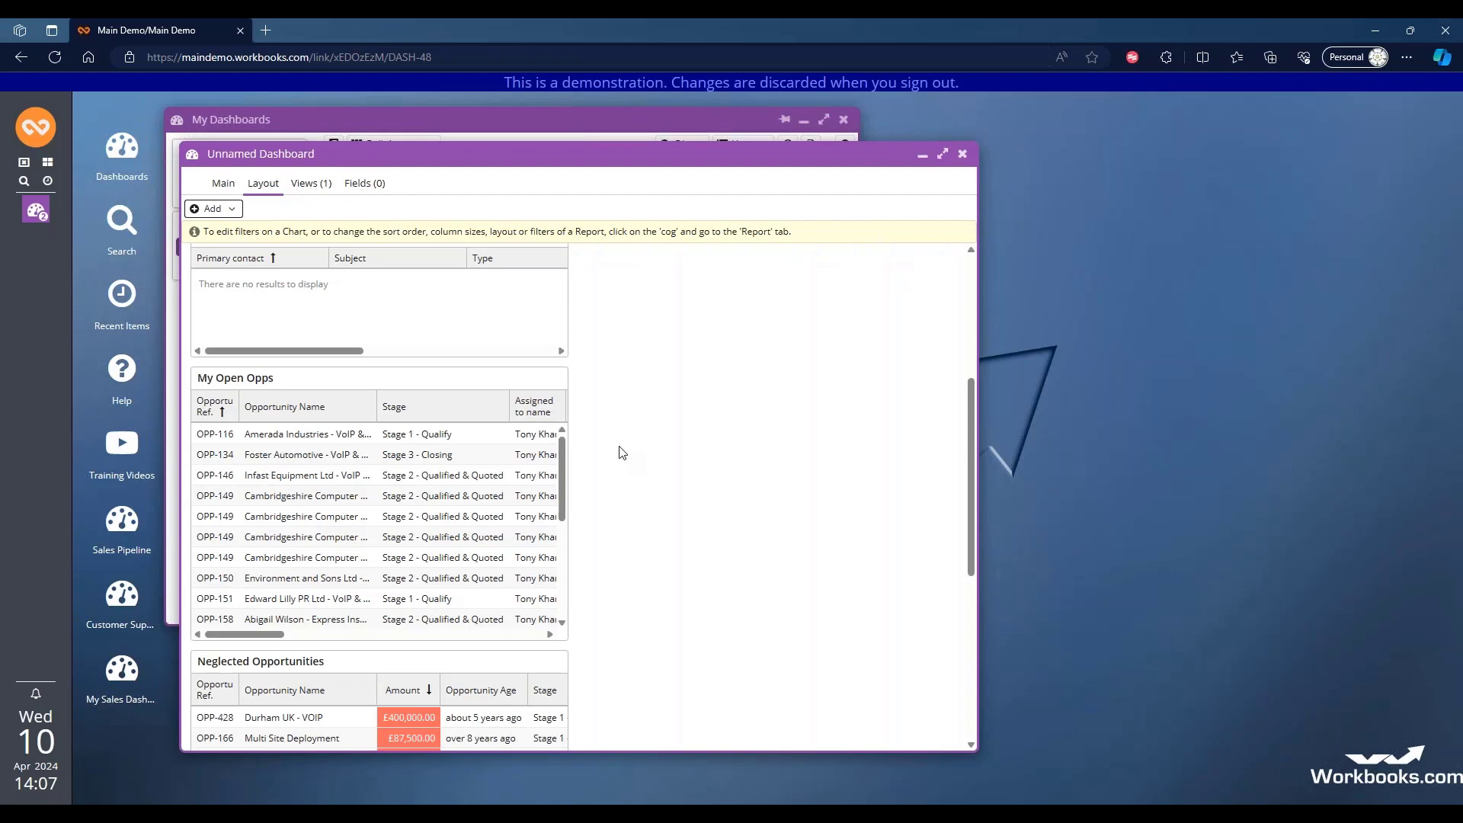
# Step: Move the My Upcoming Activities and Neglected Opportunities reports into the dashboard layout's second column
pyautogui.scroll(3, 622, 453)
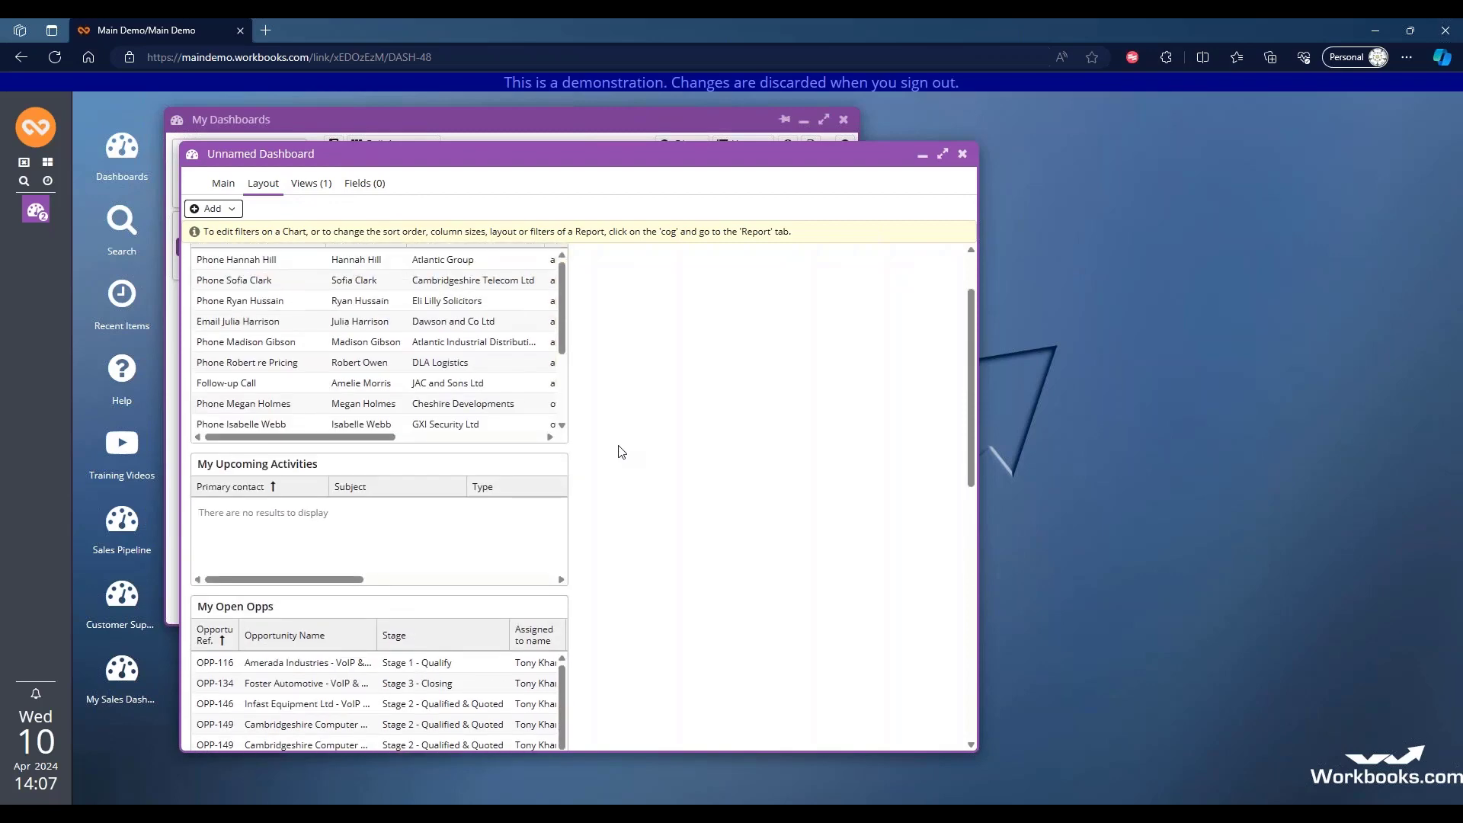
pyautogui.scroll(1, 623, 453)
pyautogui.scroll(-1, 623, 452)
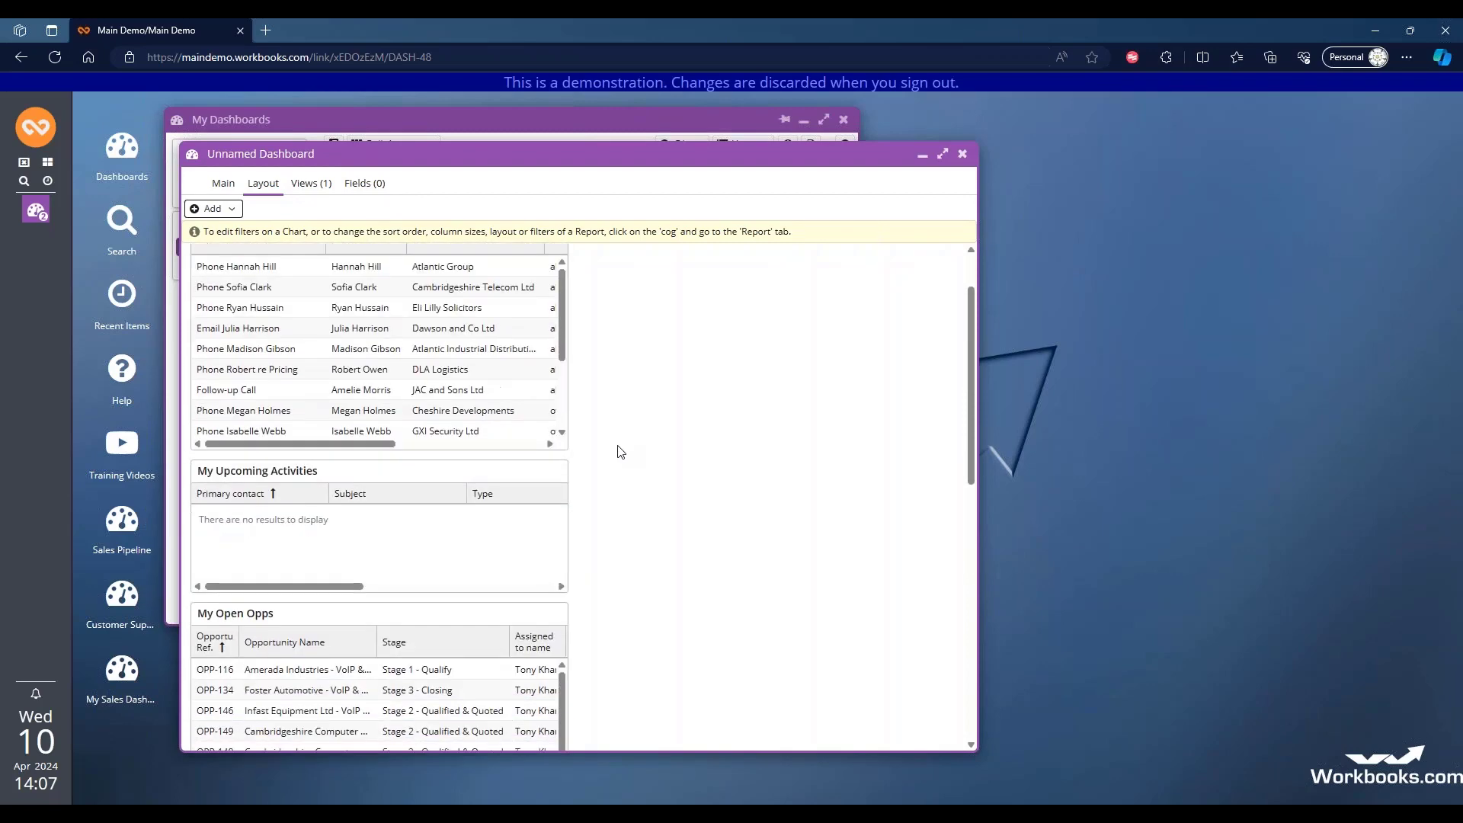
pyautogui.moveTo(320, 470); pyautogui.dragTo(711, 271)
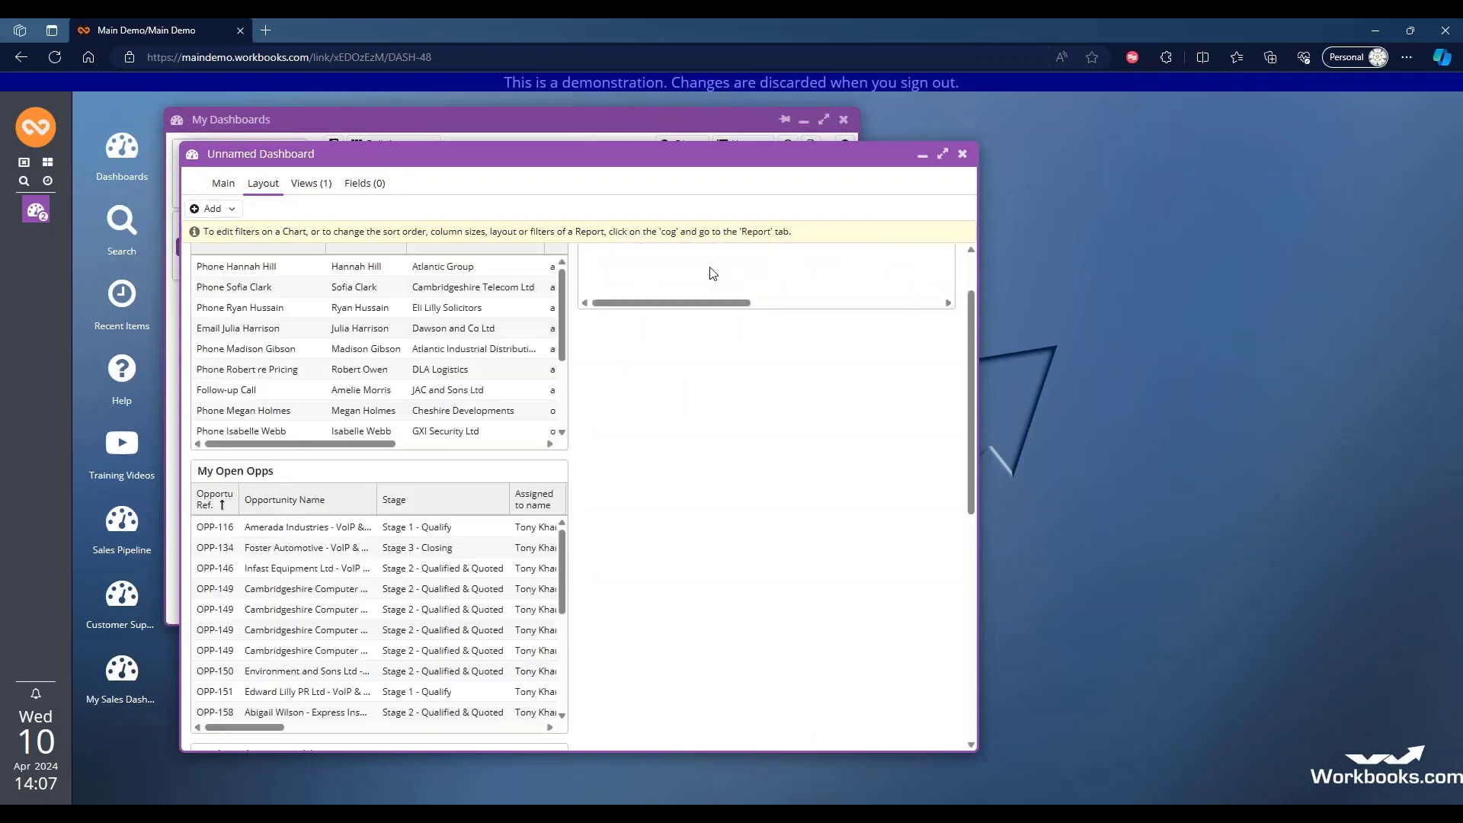
pyautogui.scroll(-4, 631, 457)
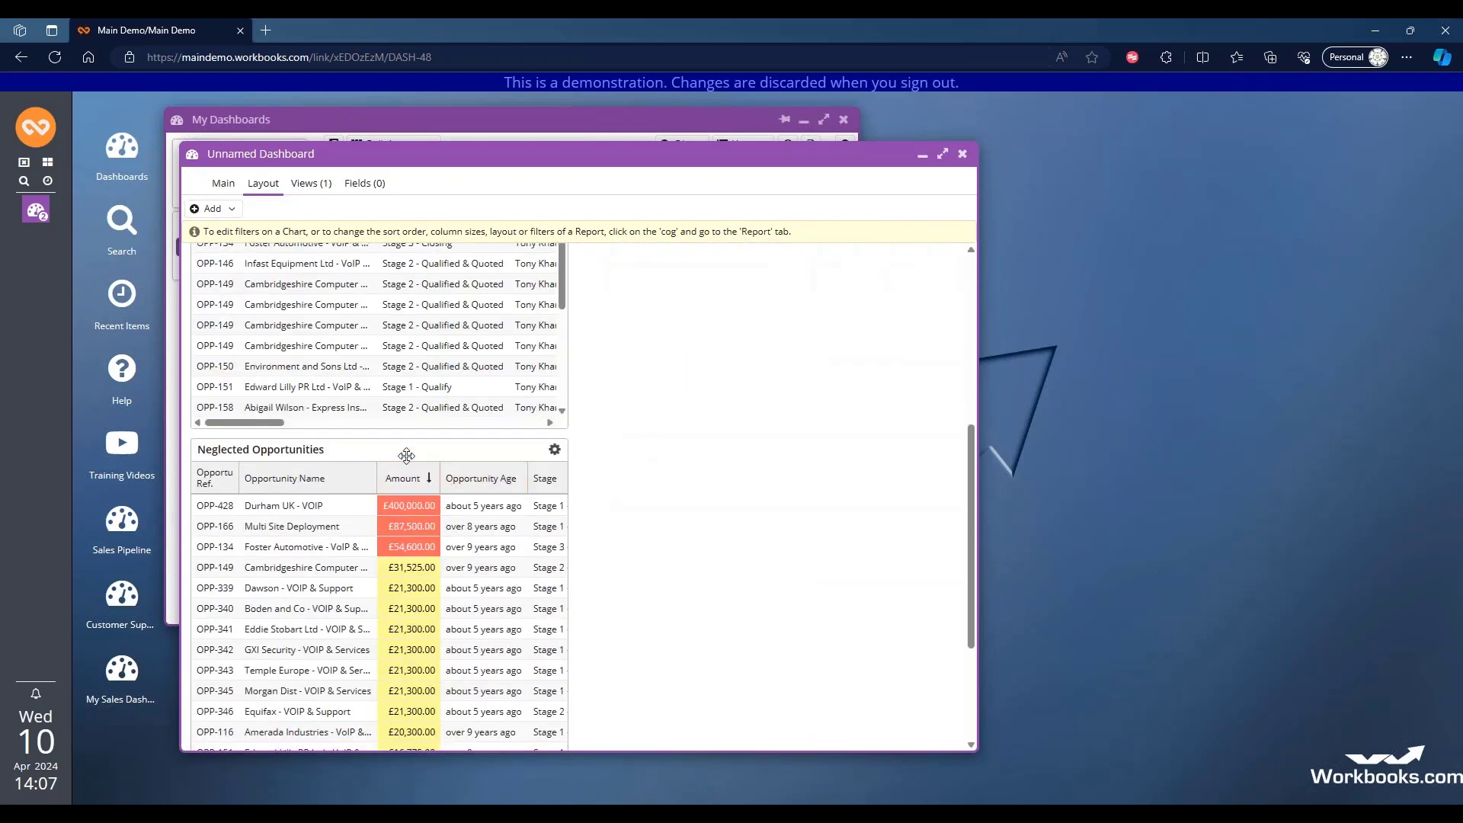
pyautogui.moveTo(617, 384); pyautogui.dragTo(797, 304)
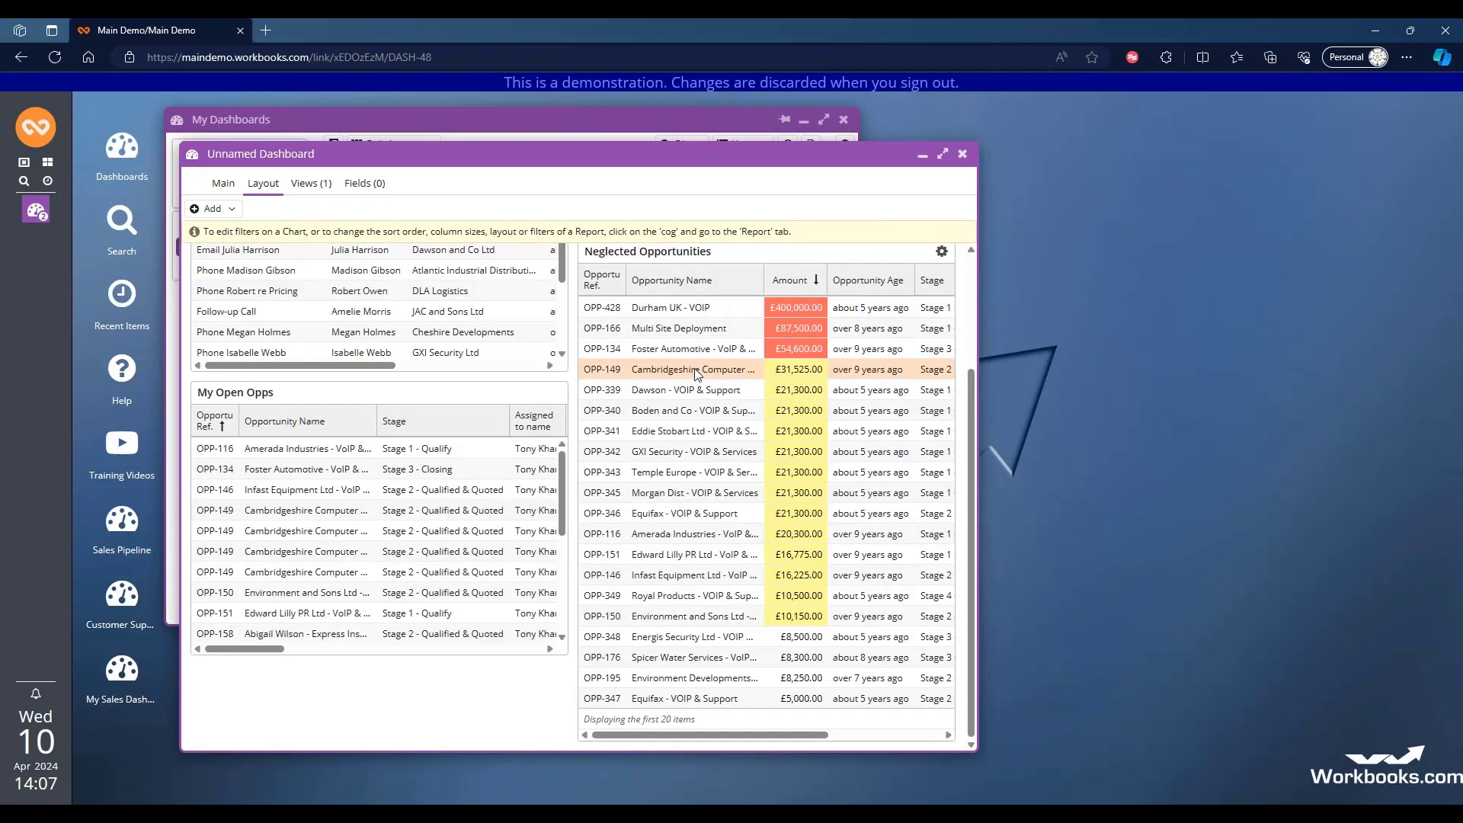
# Step: Set the Neglected Opportunities report's element height to Normal height and save it
pyautogui.scroll(2, 694, 374)
pyautogui.scroll(-2, 694, 374)
pyautogui.scroll(1, 694, 374)
pyautogui.click(942, 329)
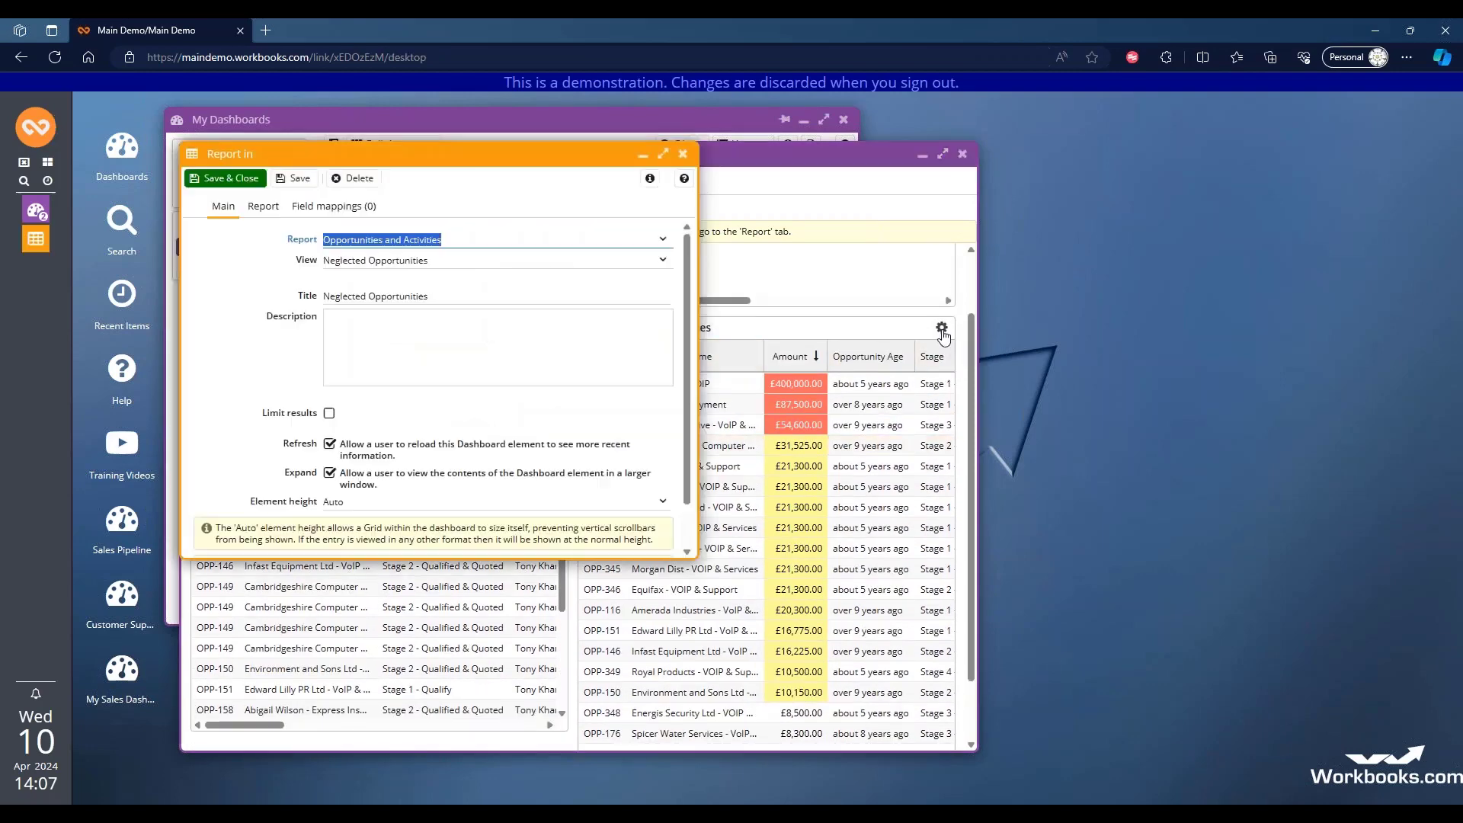
pyautogui.click(663, 502)
pyautogui.click(510, 570)
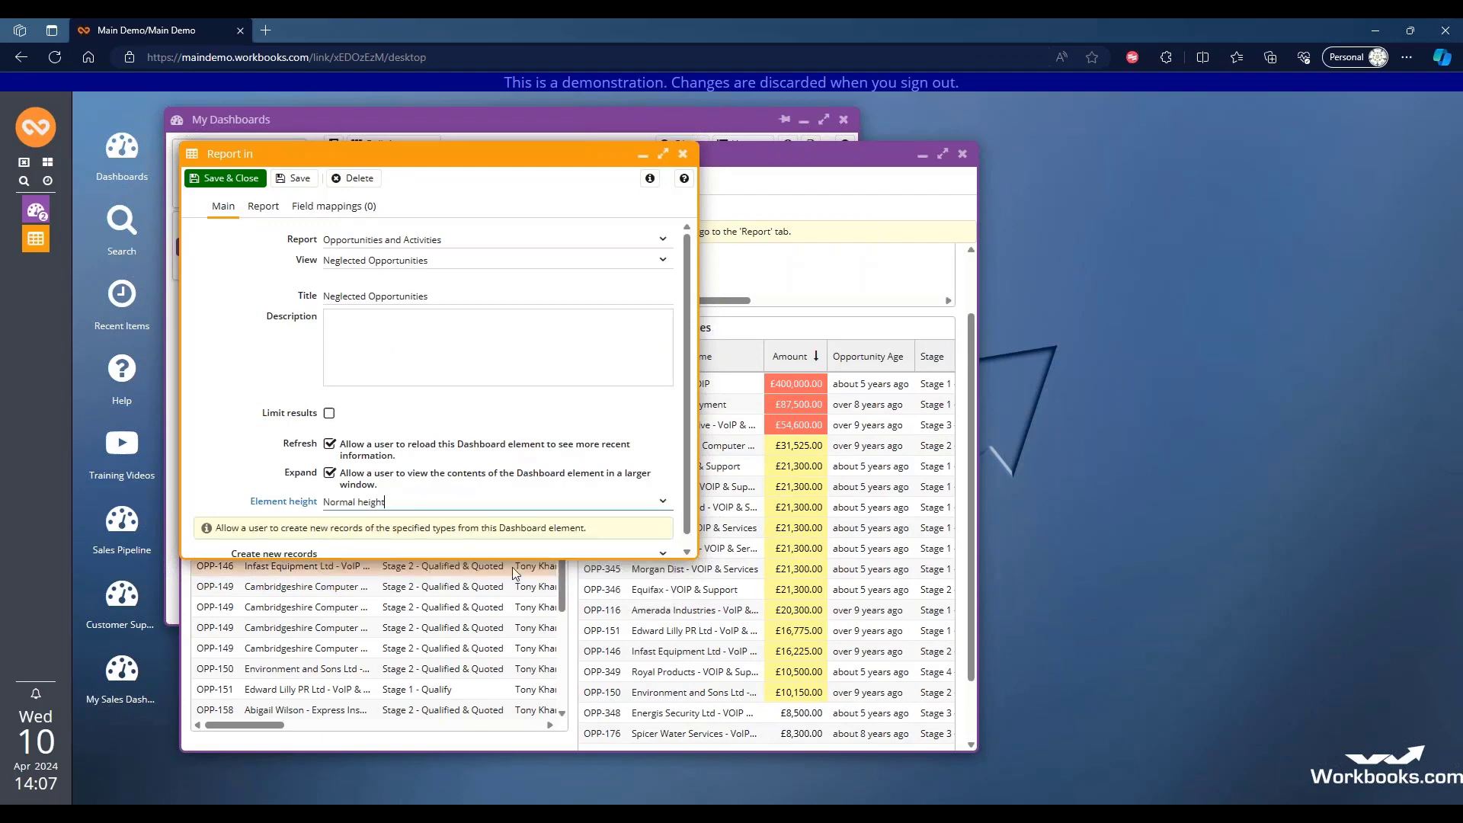
pyautogui.click(225, 178)
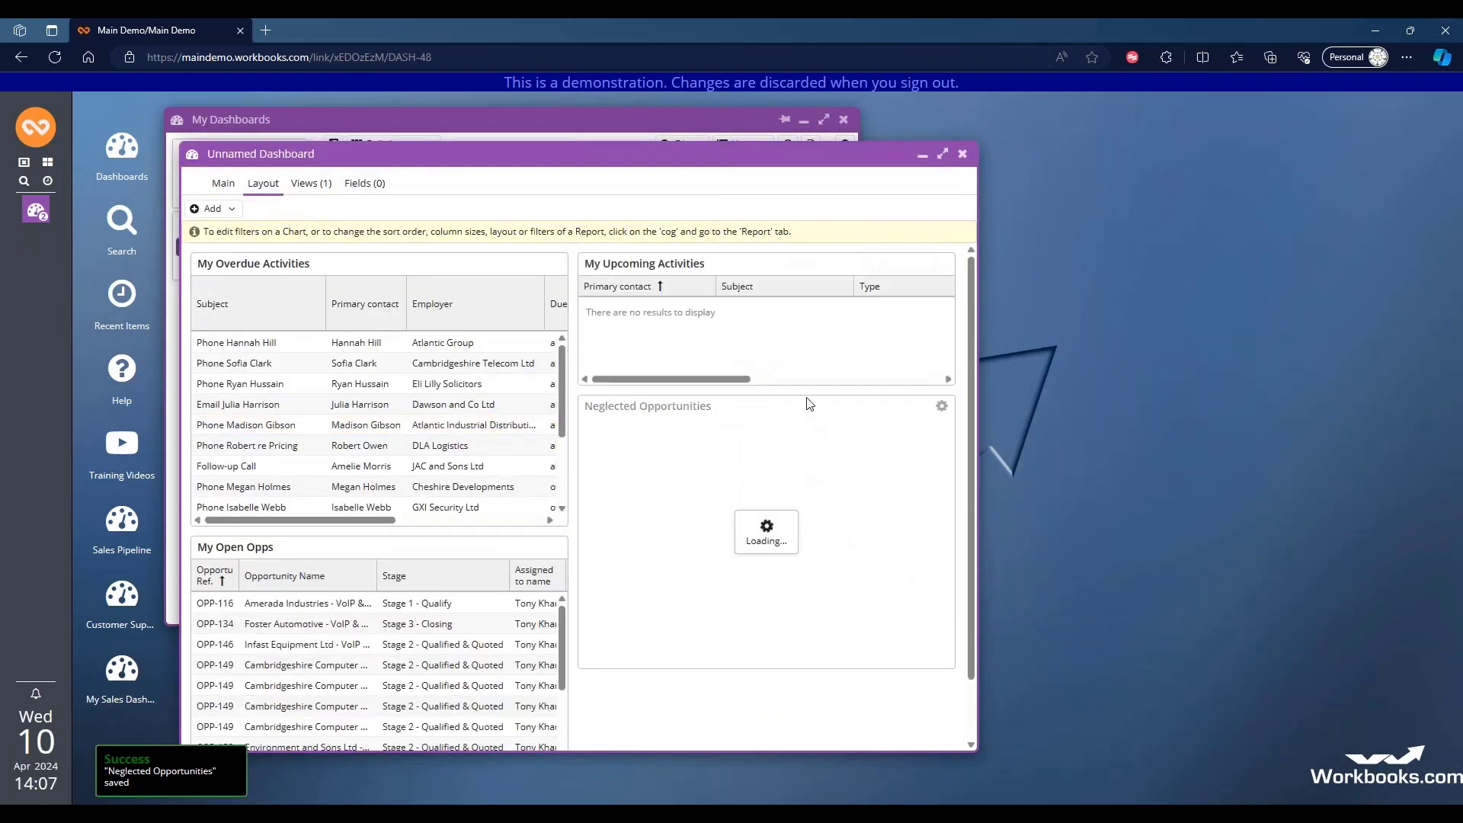
# Step: Set the My Upcoming Activities report's element height to Normal height and save it
pyautogui.click(942, 262)
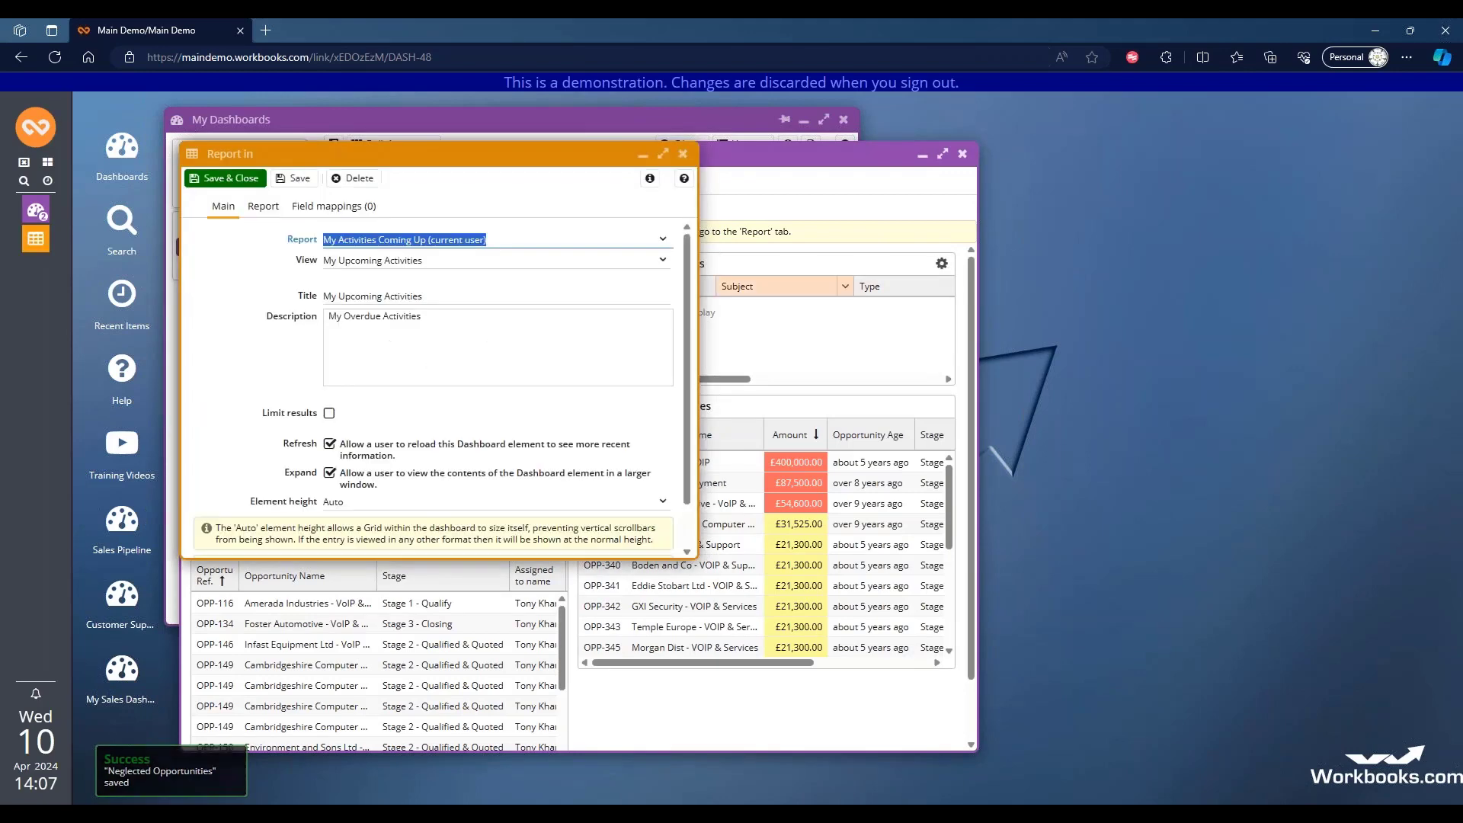
pyautogui.click(664, 505)
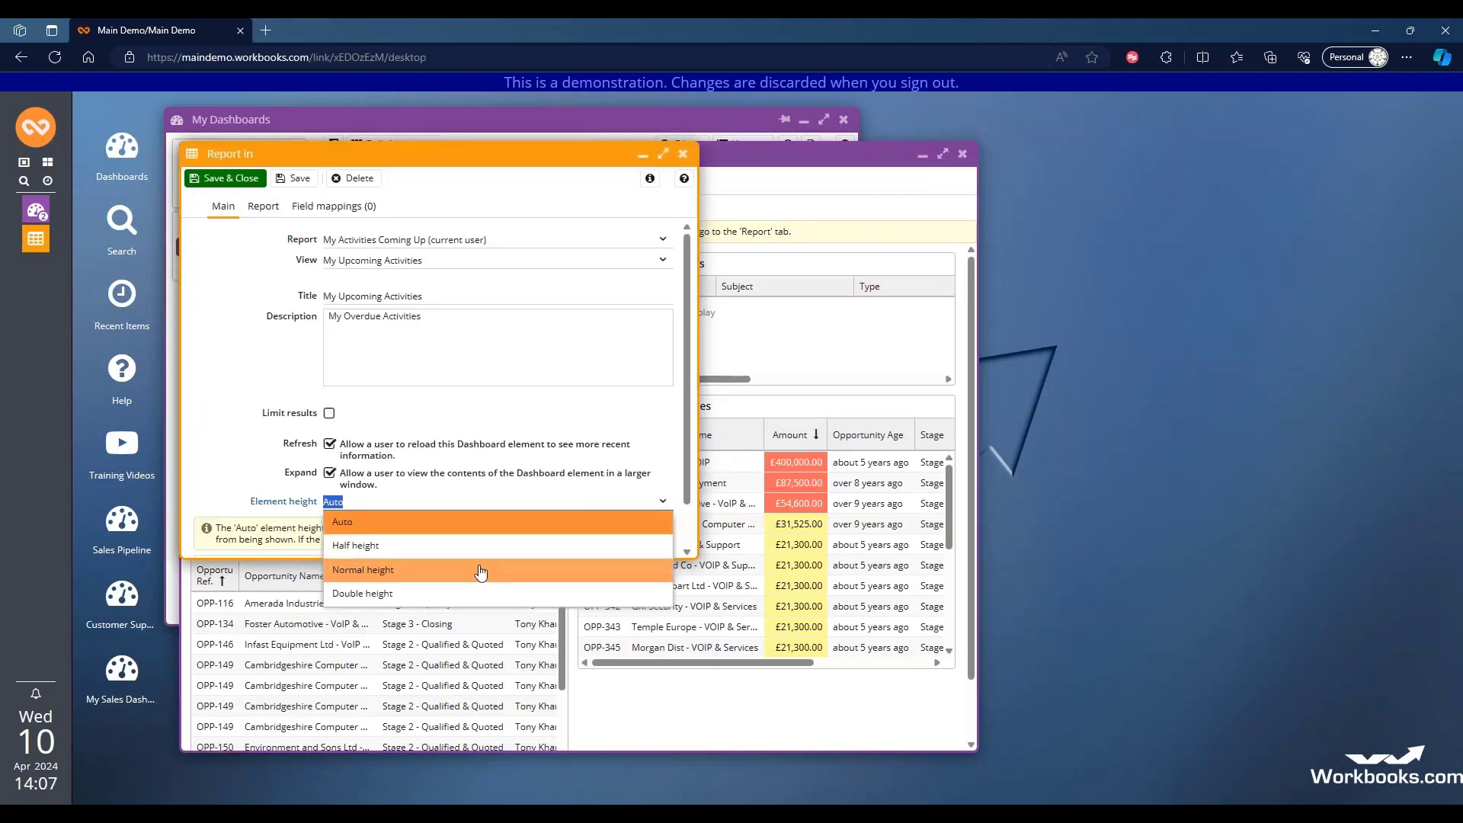
pyautogui.click(427, 542)
pyautogui.click(225, 178)
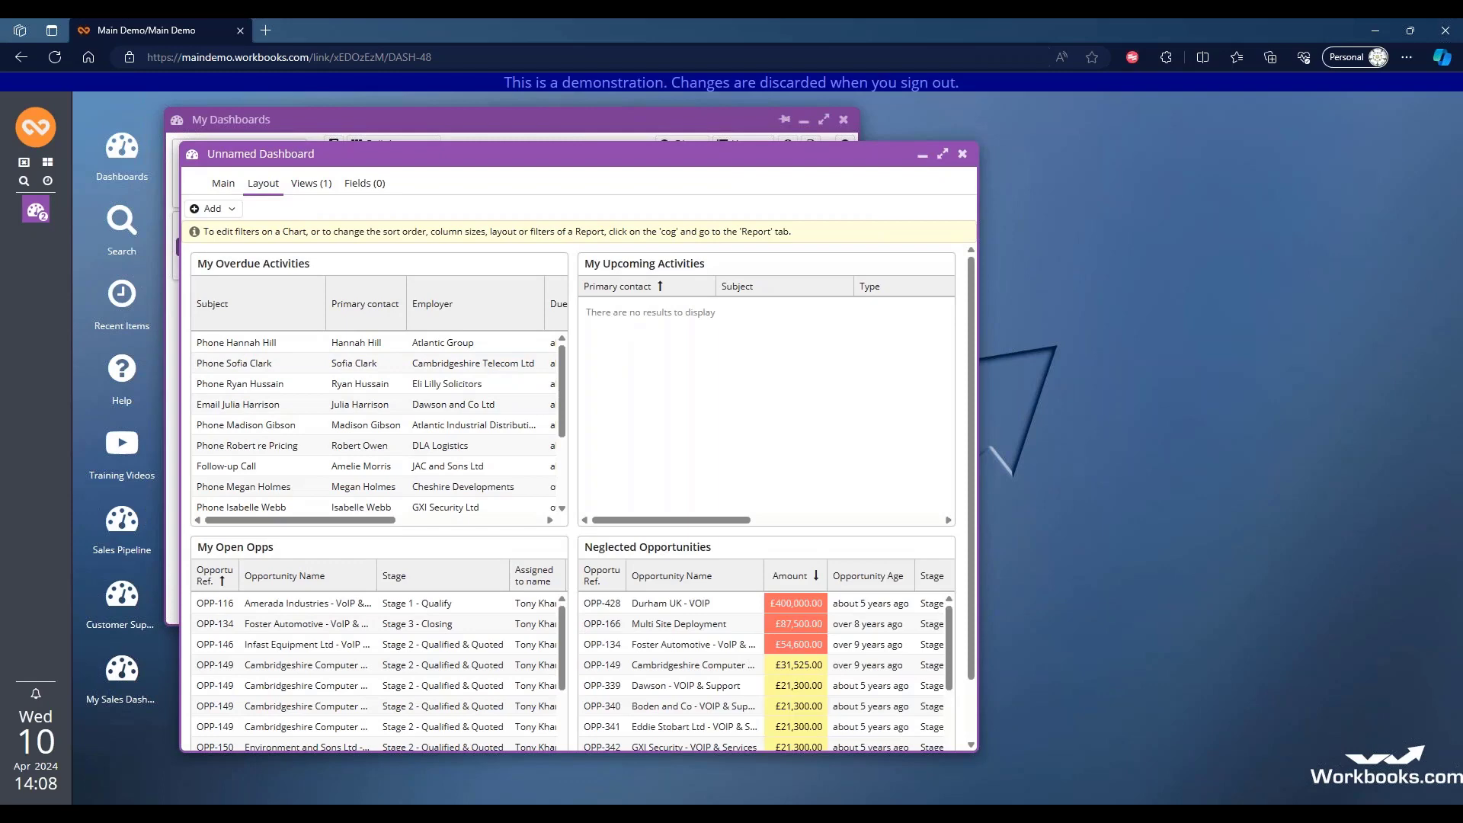
# Step: Save the My Day dashboard and review the arrangement of its reports in the layout
pyautogui.click(223, 184)
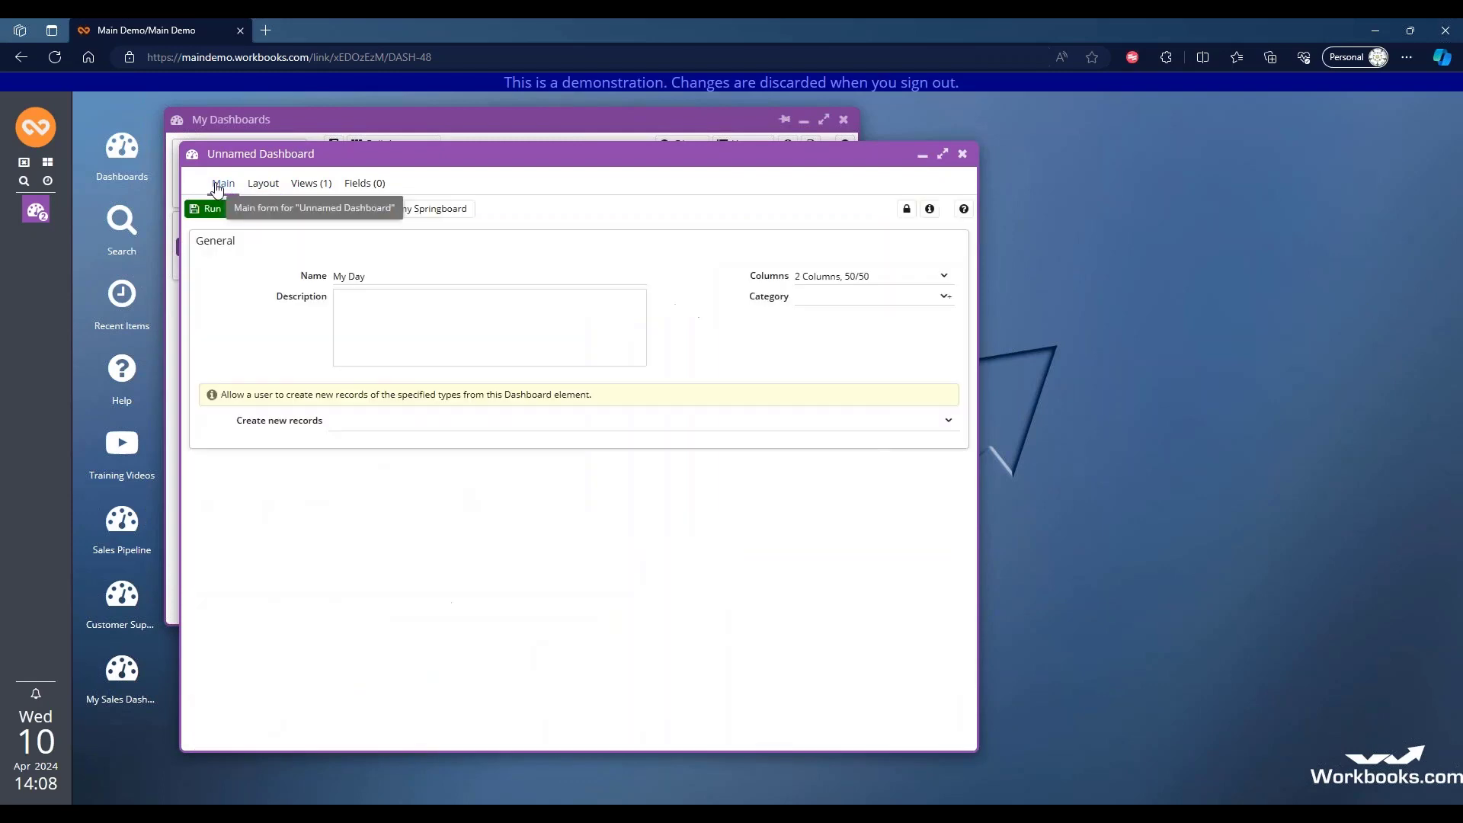
pyautogui.click(257, 208)
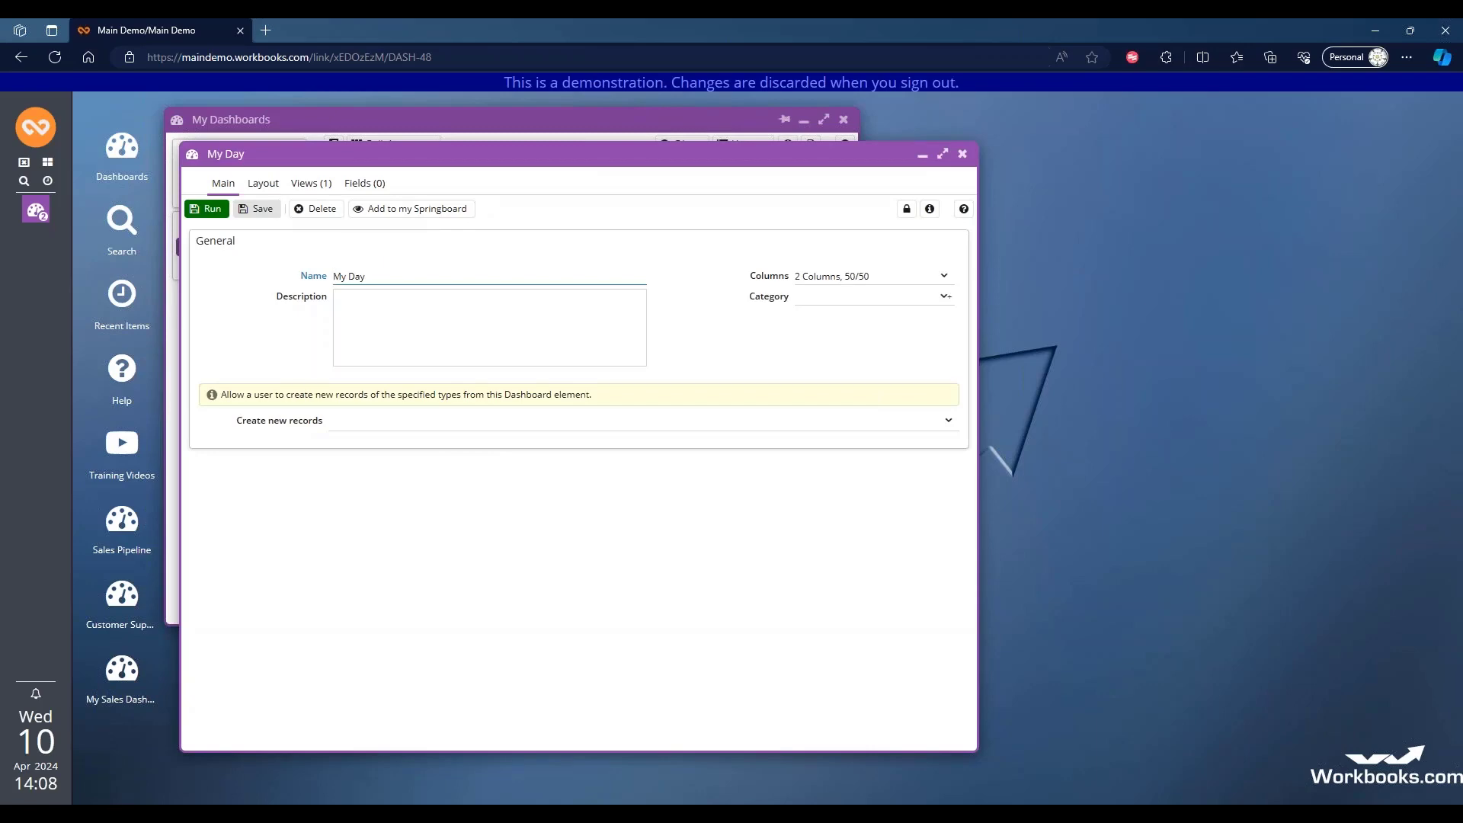
pyautogui.click(261, 187)
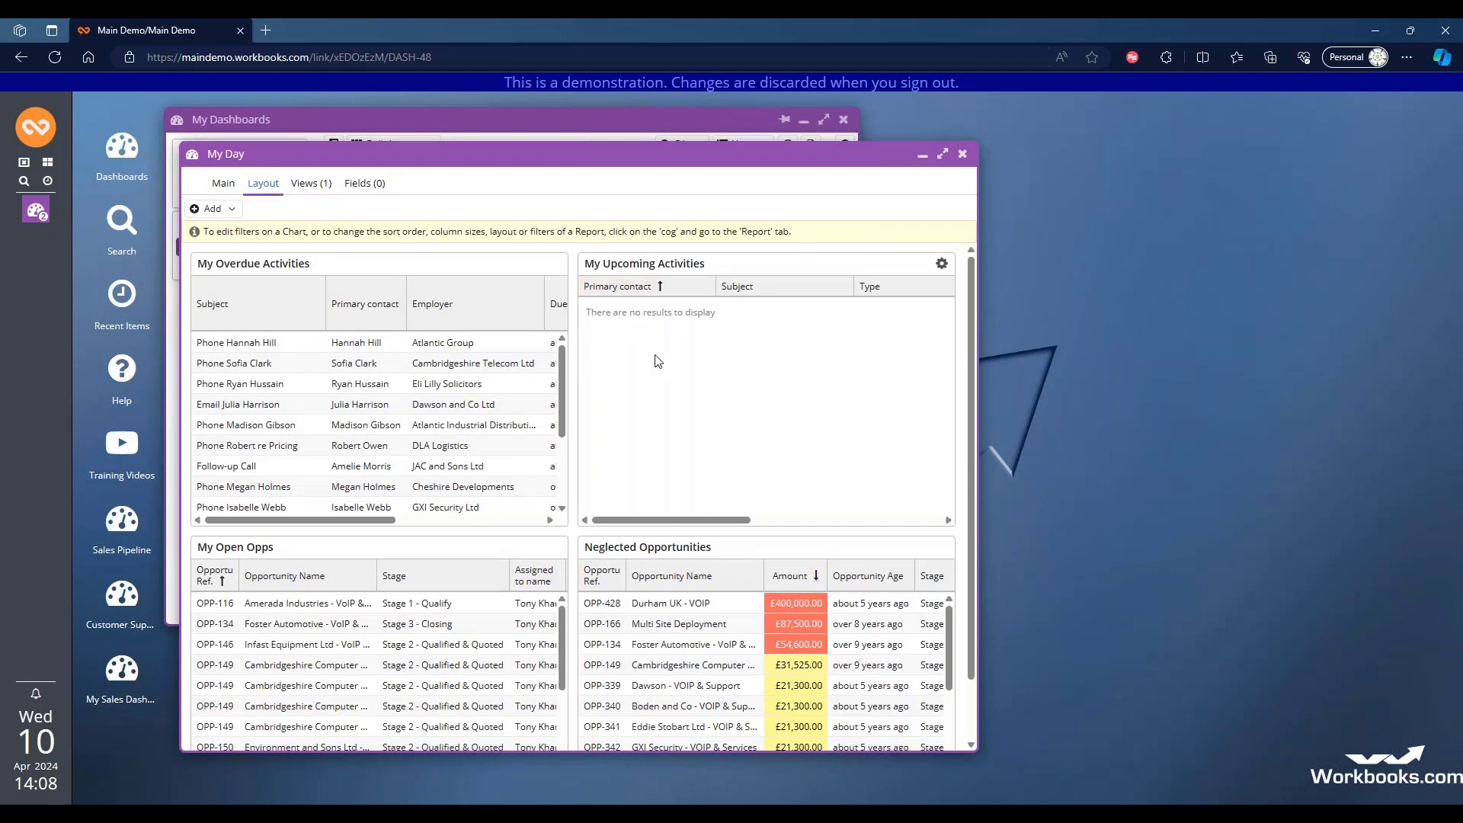
pyautogui.scroll(-1, 659, 359)
pyautogui.scroll(1, 660, 359)
pyautogui.scroll(-1, 669, 434)
pyautogui.scroll(1, 655, 431)
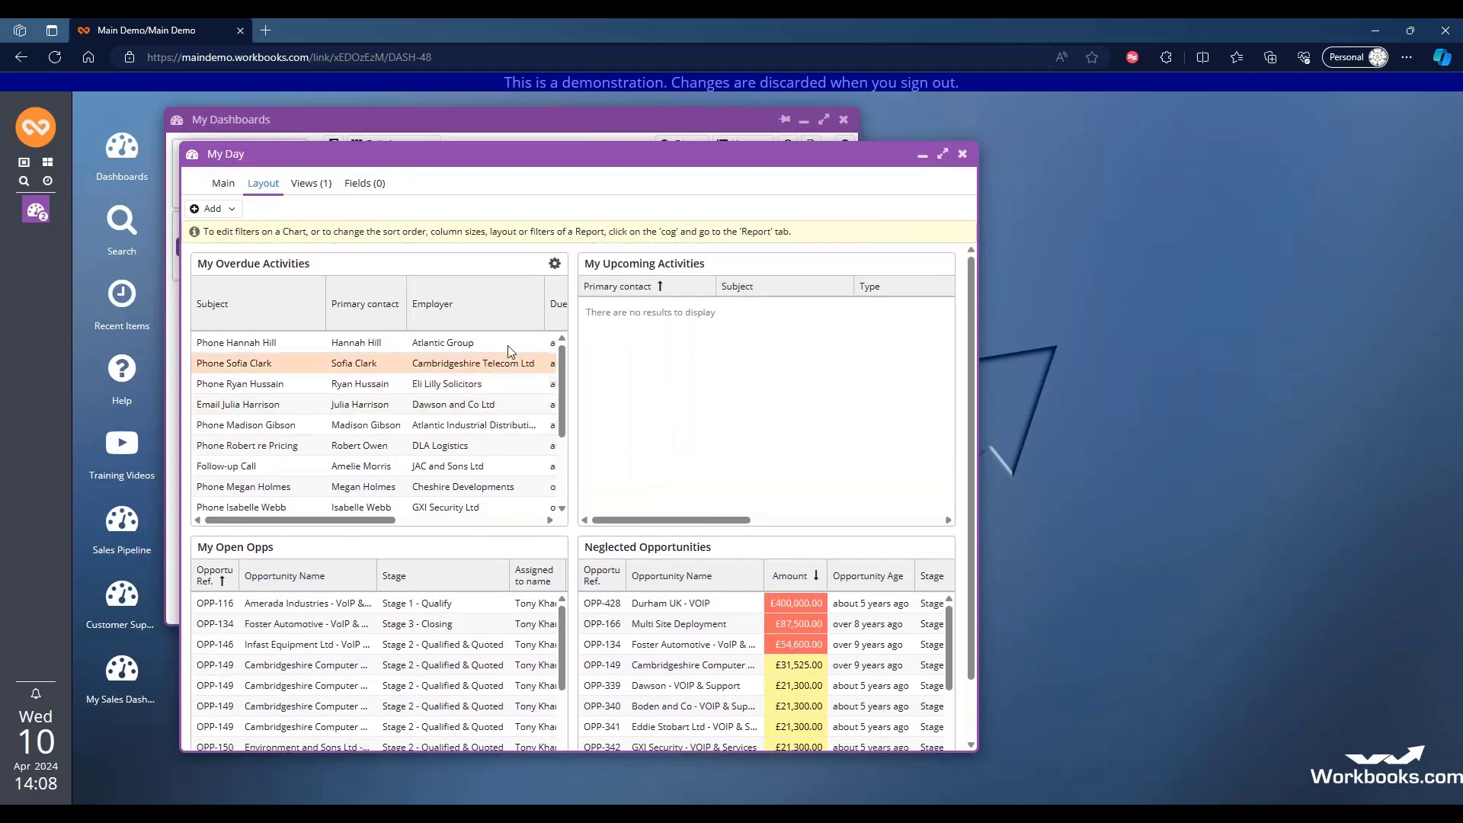
# Step: Review the title, description and report preview in the My Overdue Activities element settings, and save and close them
pyautogui.click(555, 265)
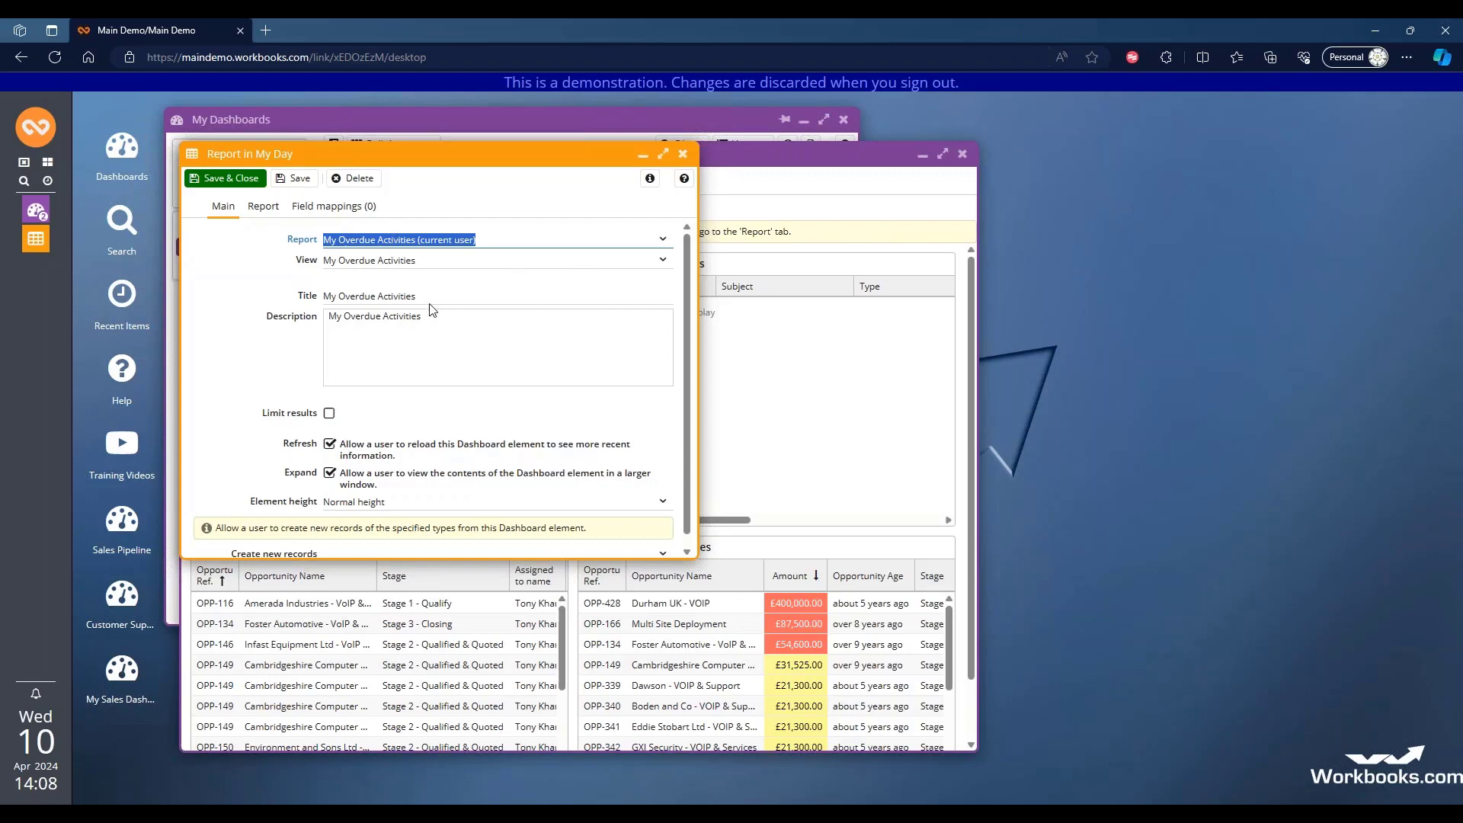
pyautogui.moveTo(430, 298); pyautogui.dragTo(279, 295)
pyautogui.click(267, 314)
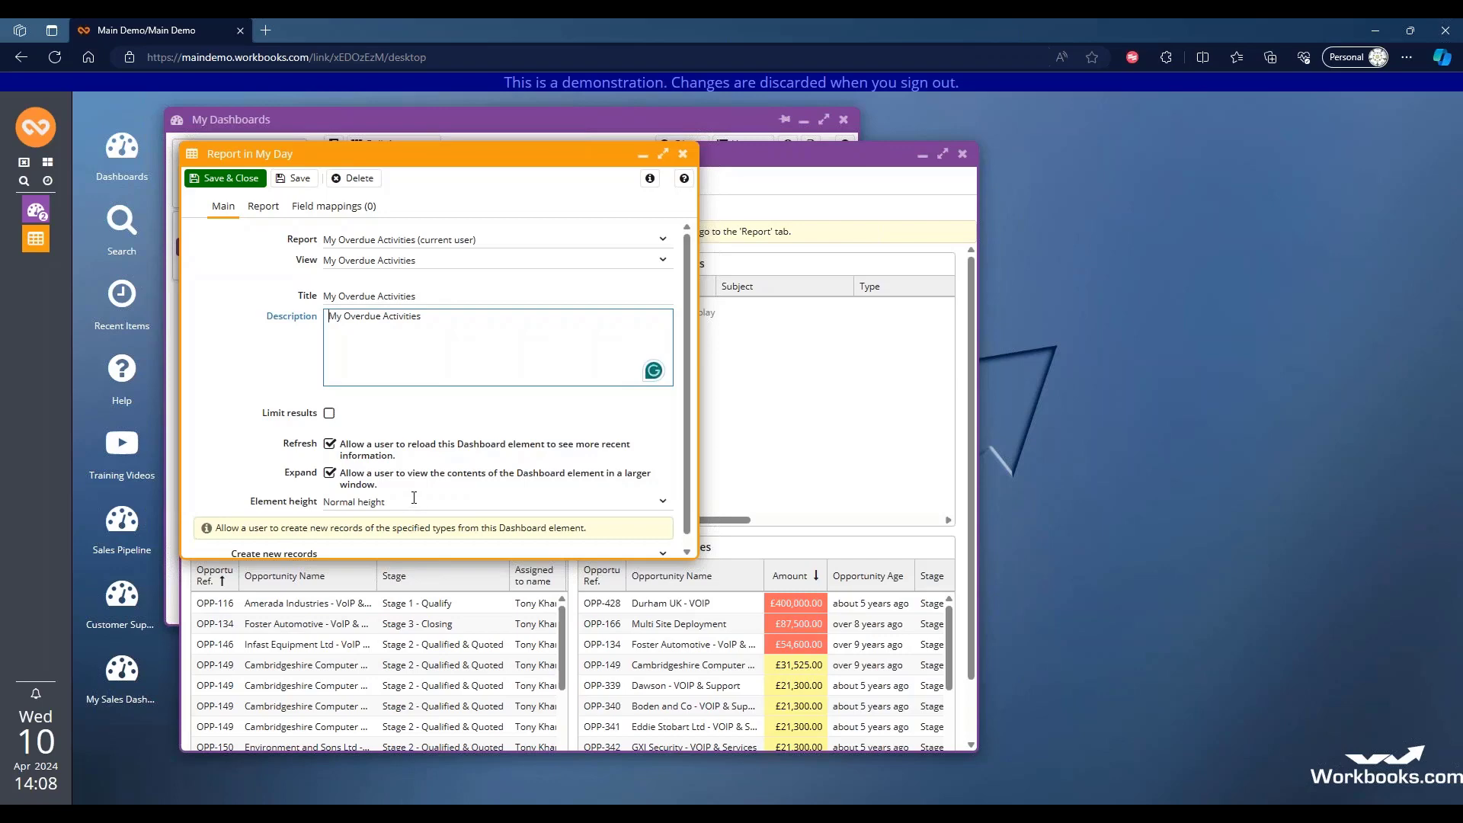
pyautogui.click(263, 206)
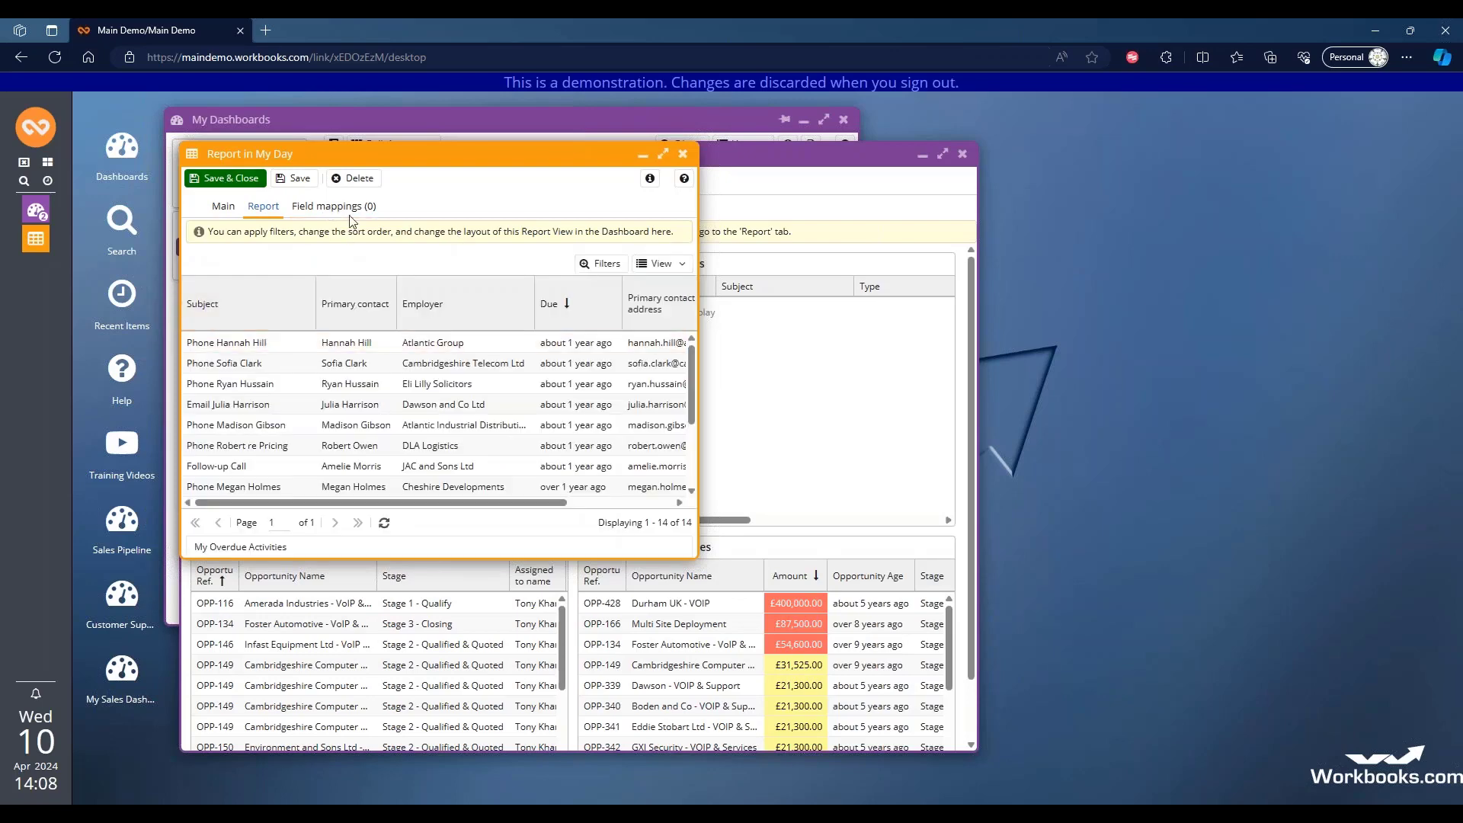
pyautogui.click(225, 178)
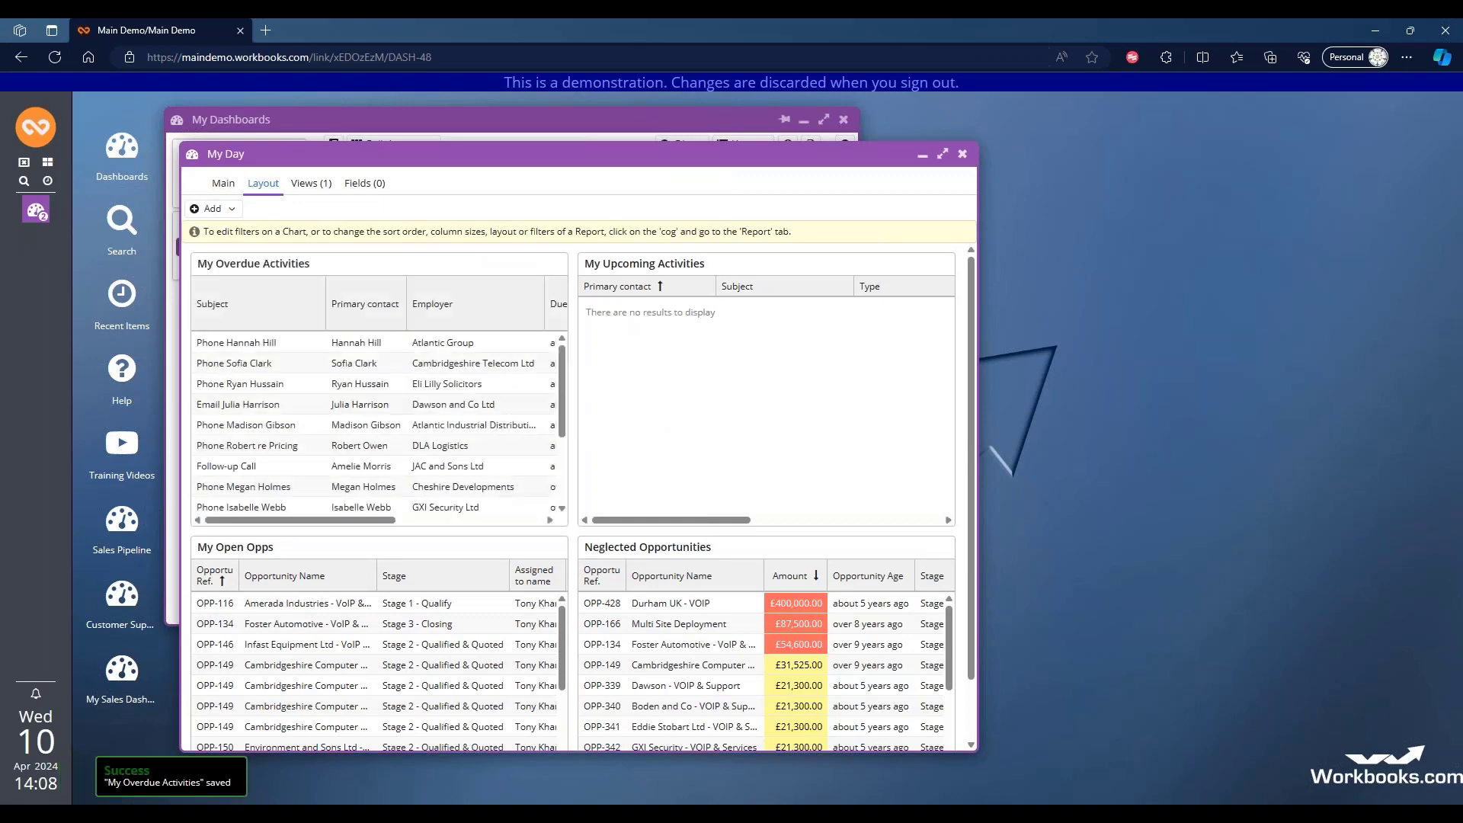
# Step: Return to the My Day dashboard's main details and save the dashboard again
pyautogui.click(224, 183)
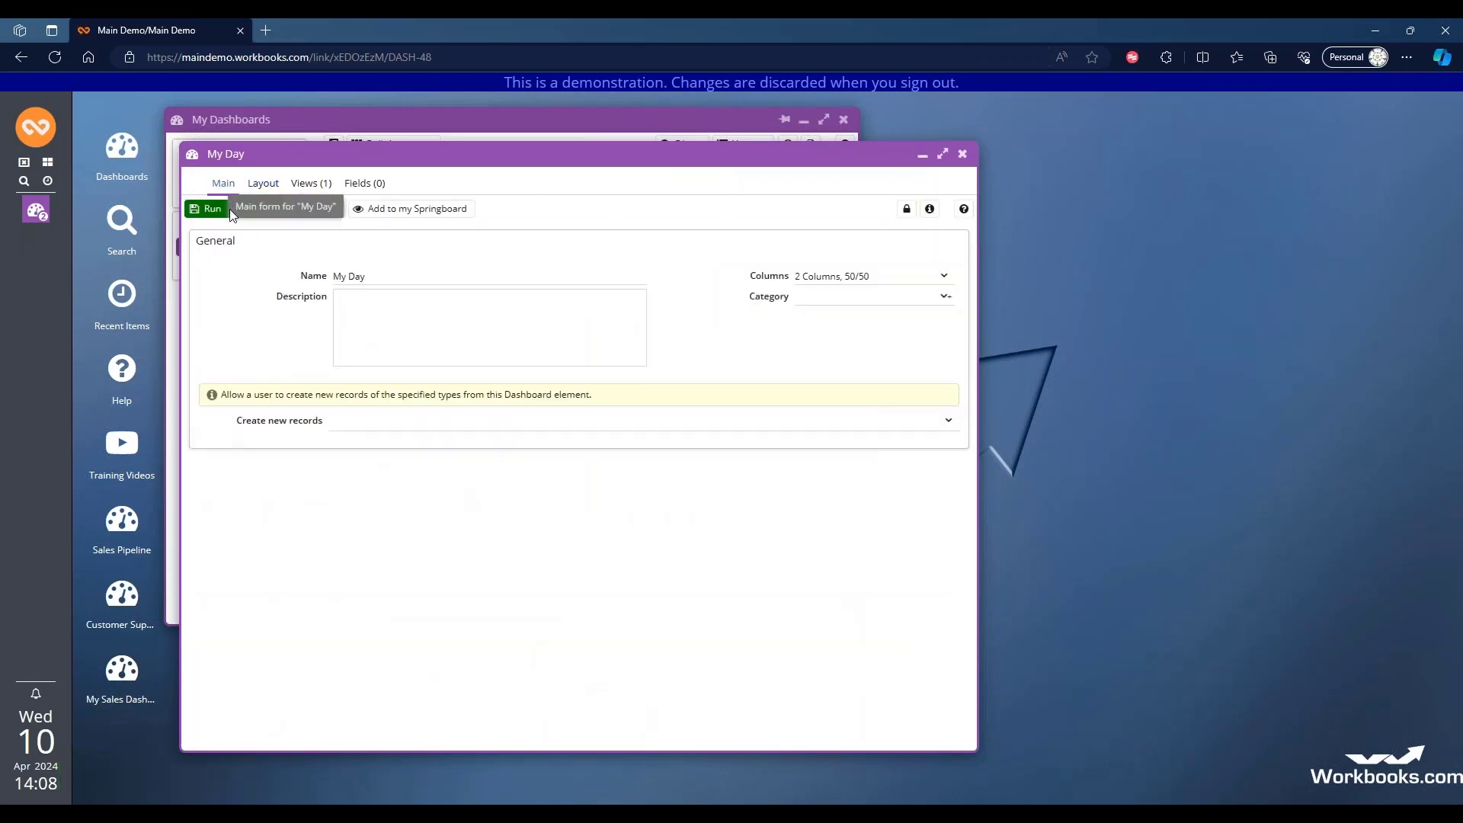
pyautogui.click(262, 187)
pyautogui.click(224, 185)
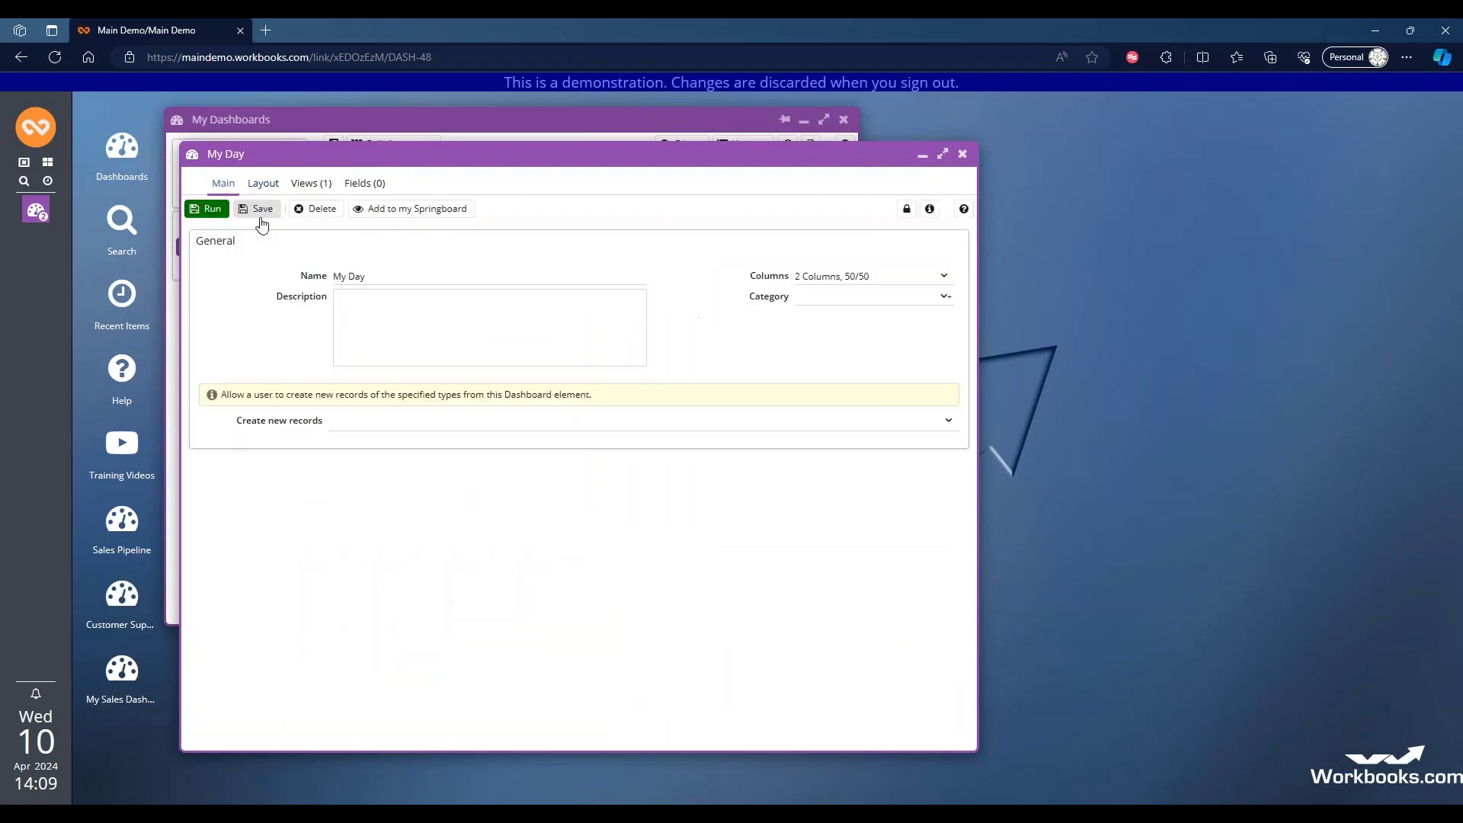
pyautogui.click(262, 212)
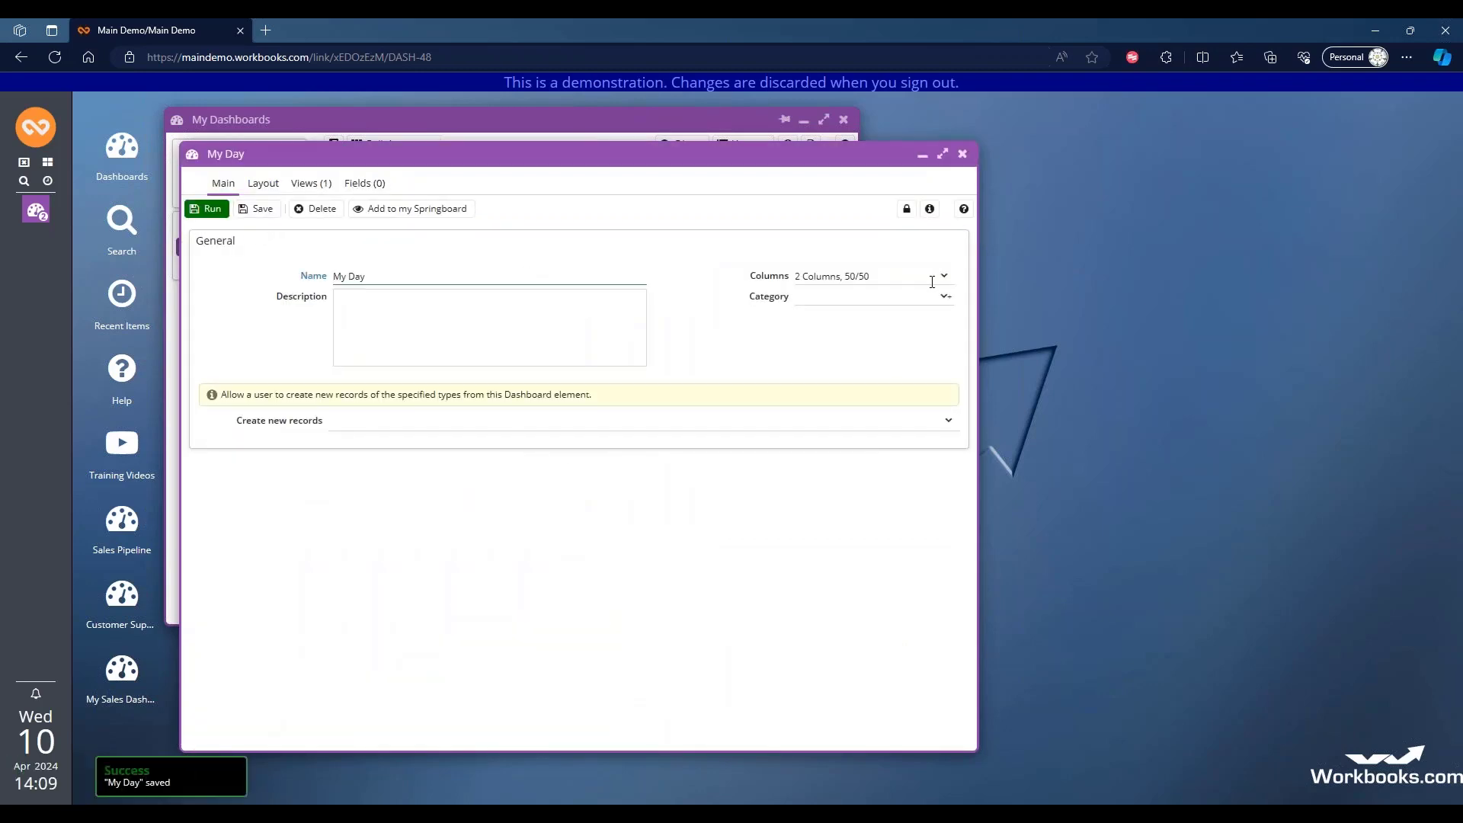
# Step: Close the My Day dashboard's settings and open the finished dashboard from the My Dashboards list to view its four reports
pyautogui.click(962, 154)
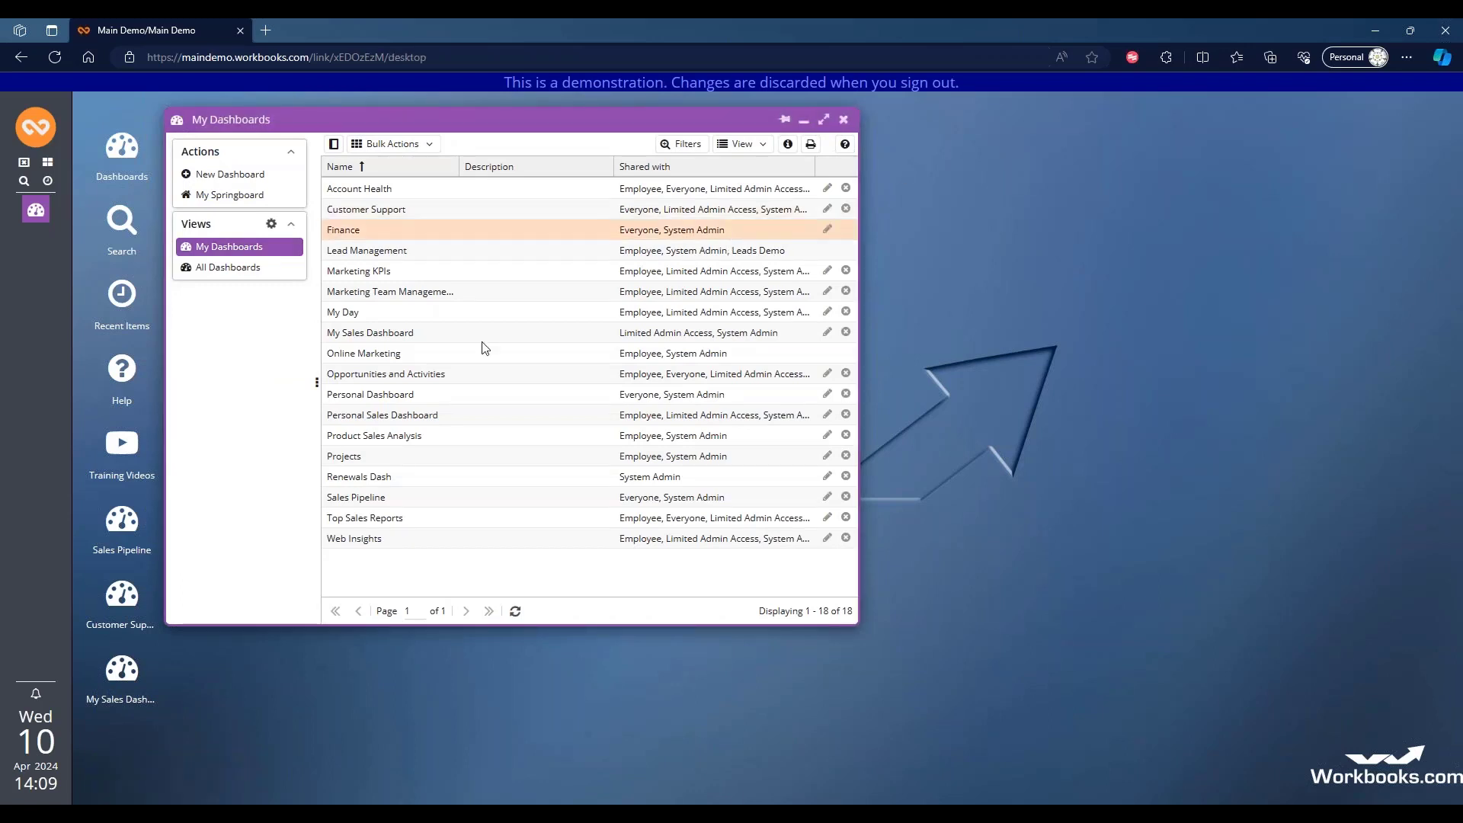
pyautogui.click(333, 312)
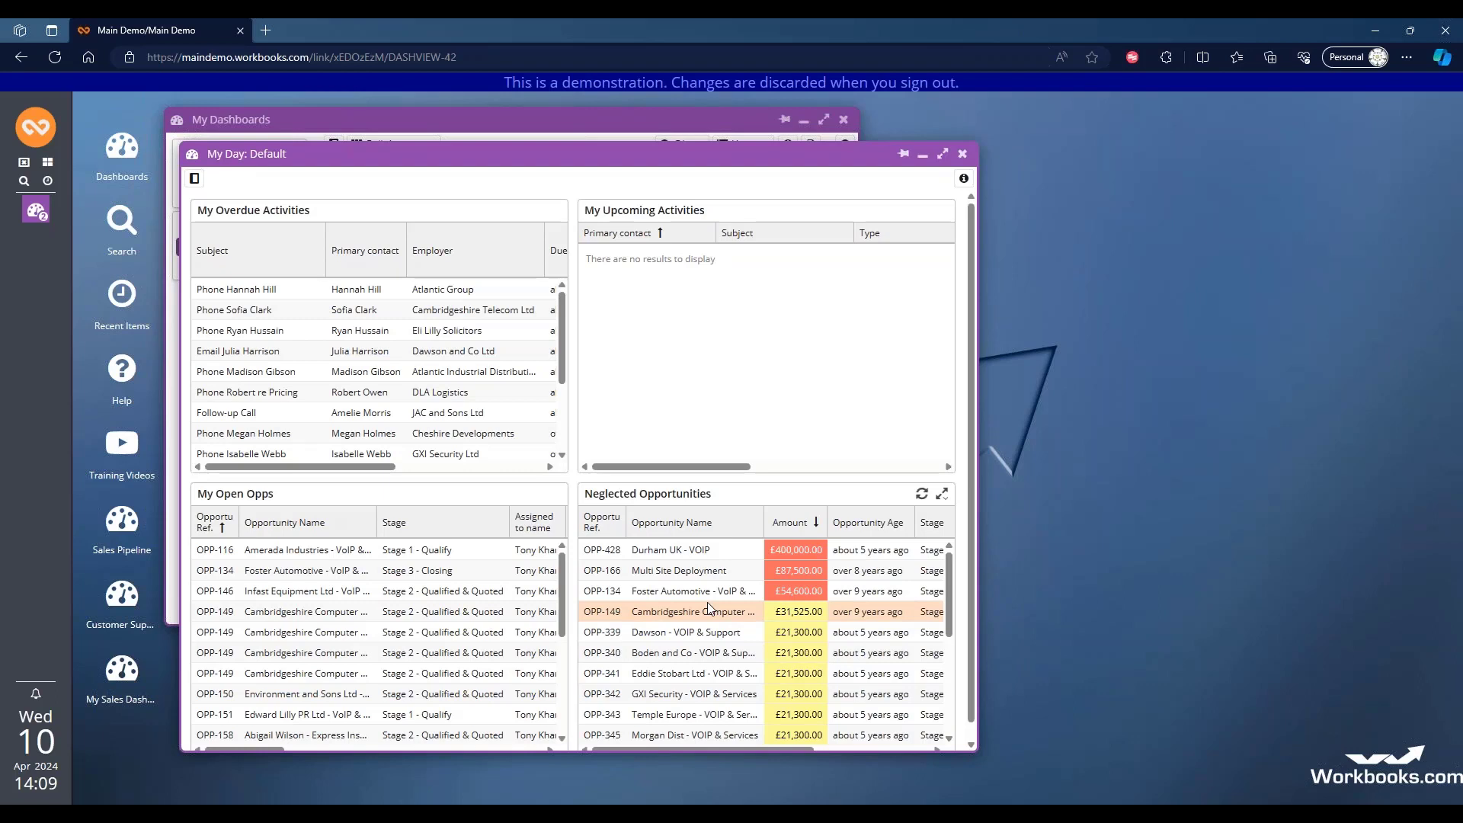
pyautogui.click(192, 155)
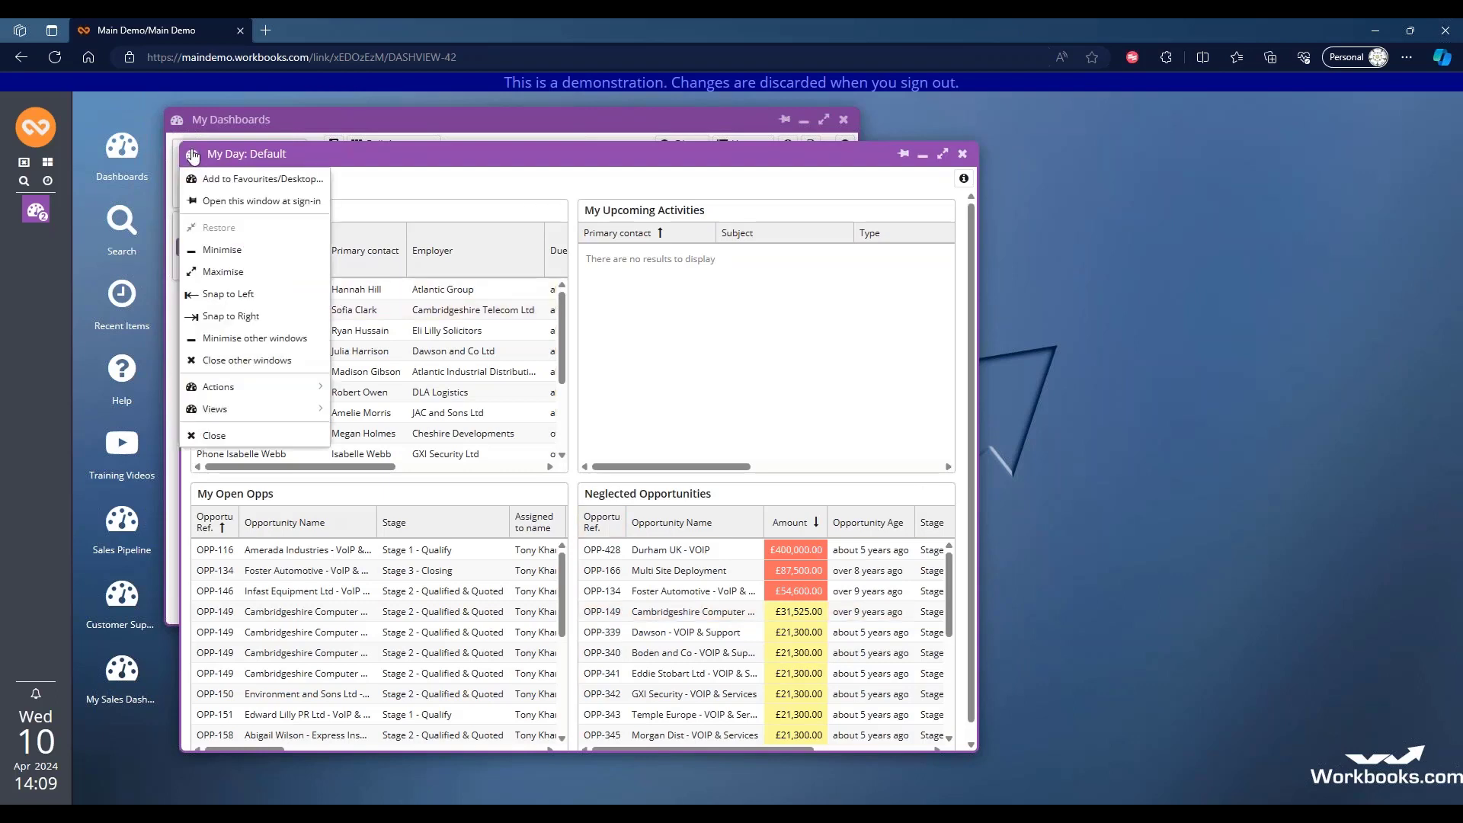
pyautogui.click(248, 180)
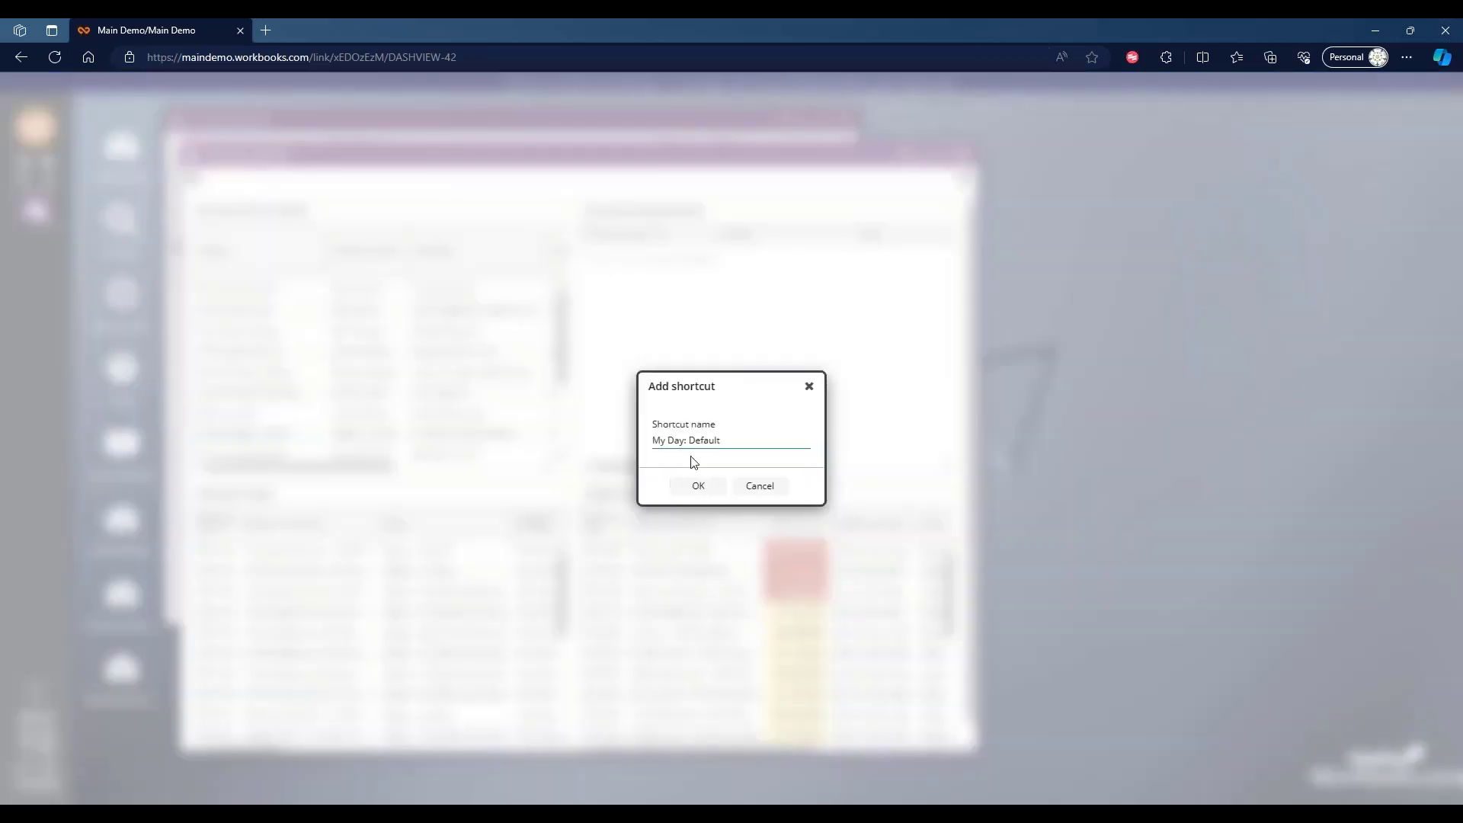
pyautogui.click(769, 486)
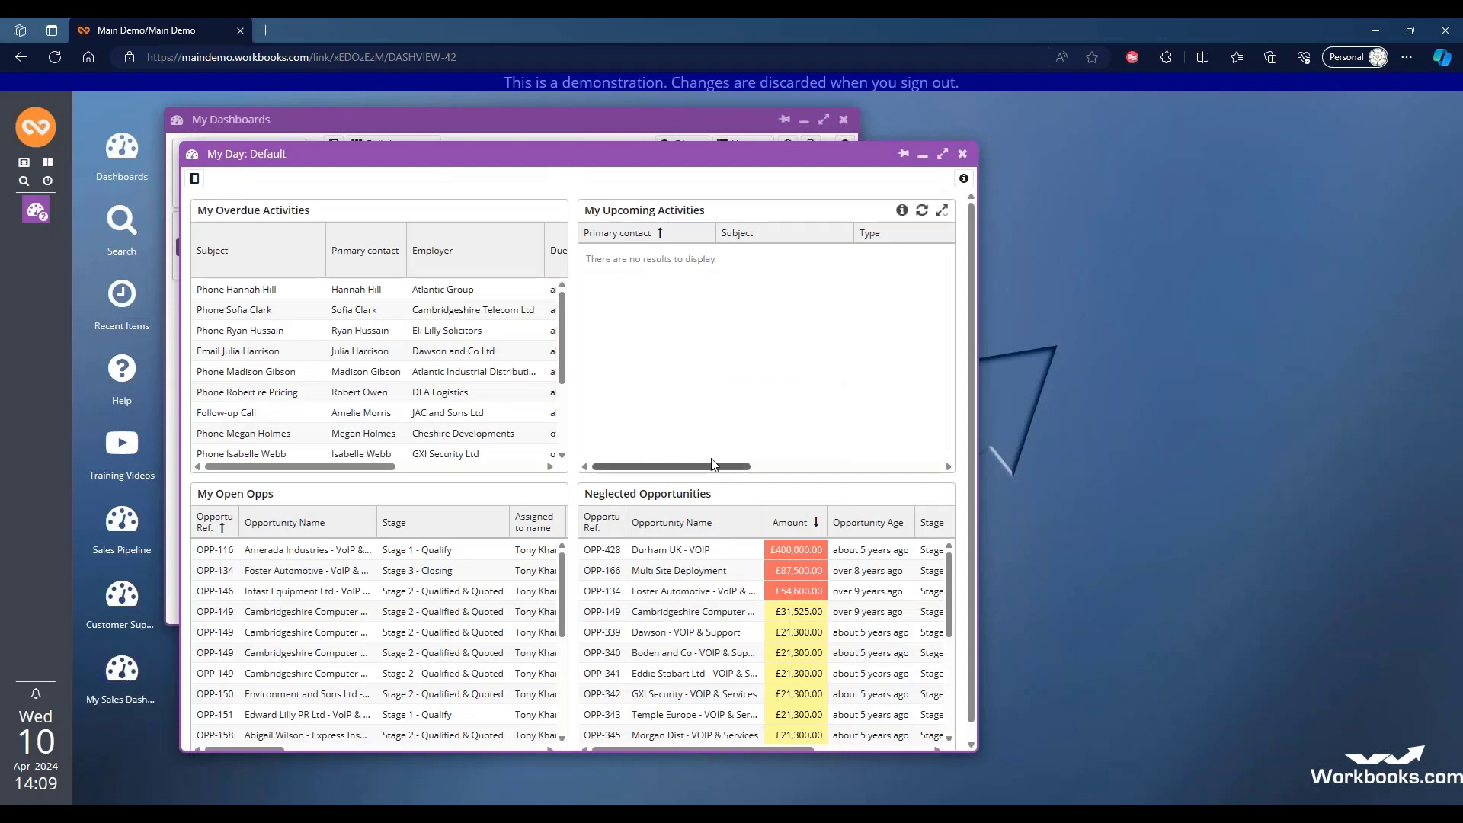
# Step: Set the My Day dashboard window to open at sign-in, and close it after viewing its available actions and views
pyautogui.click(192, 155)
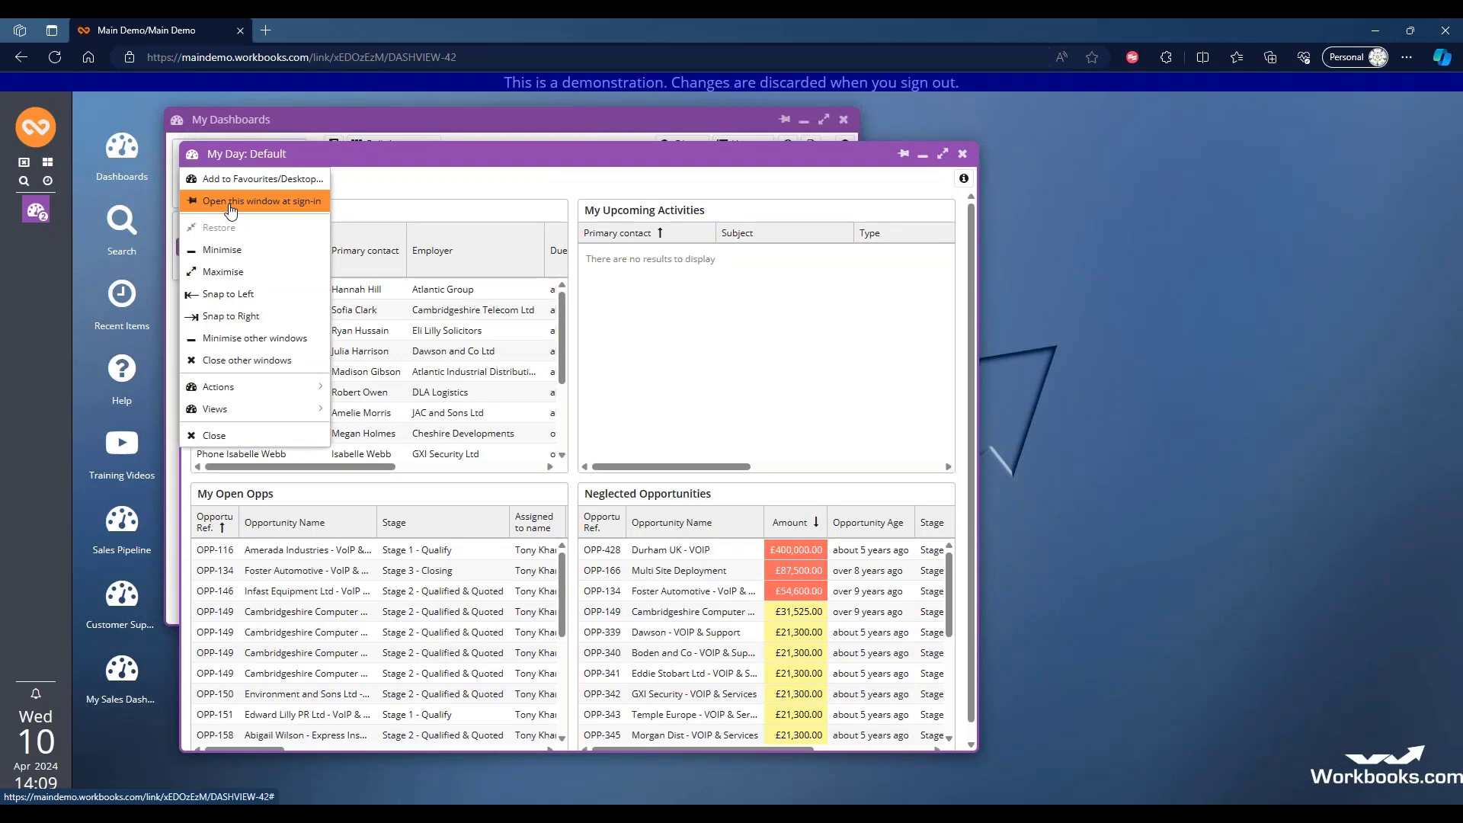
pyautogui.click(231, 203)
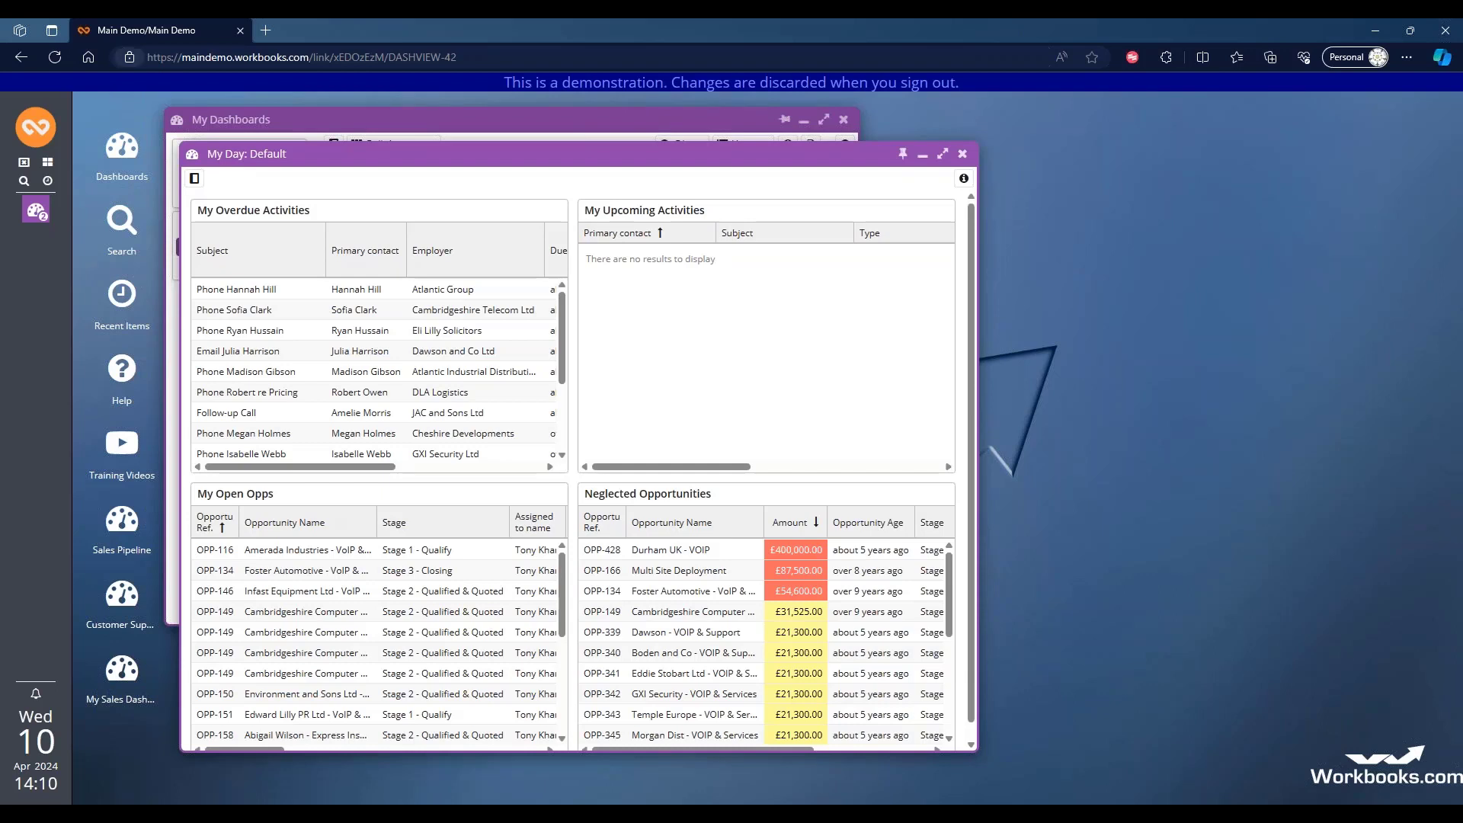
pyautogui.click(194, 180)
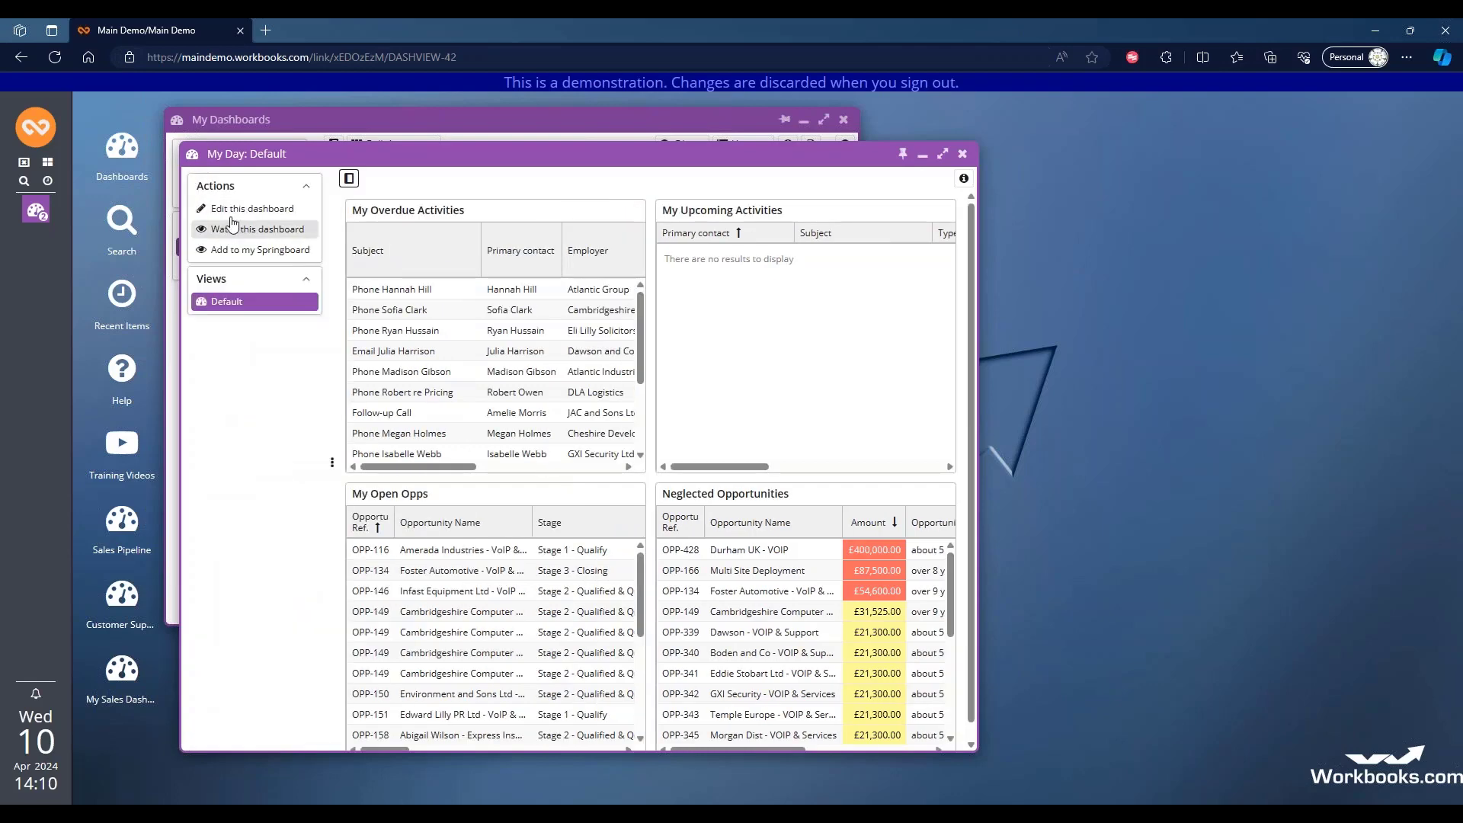
pyautogui.click(962, 154)
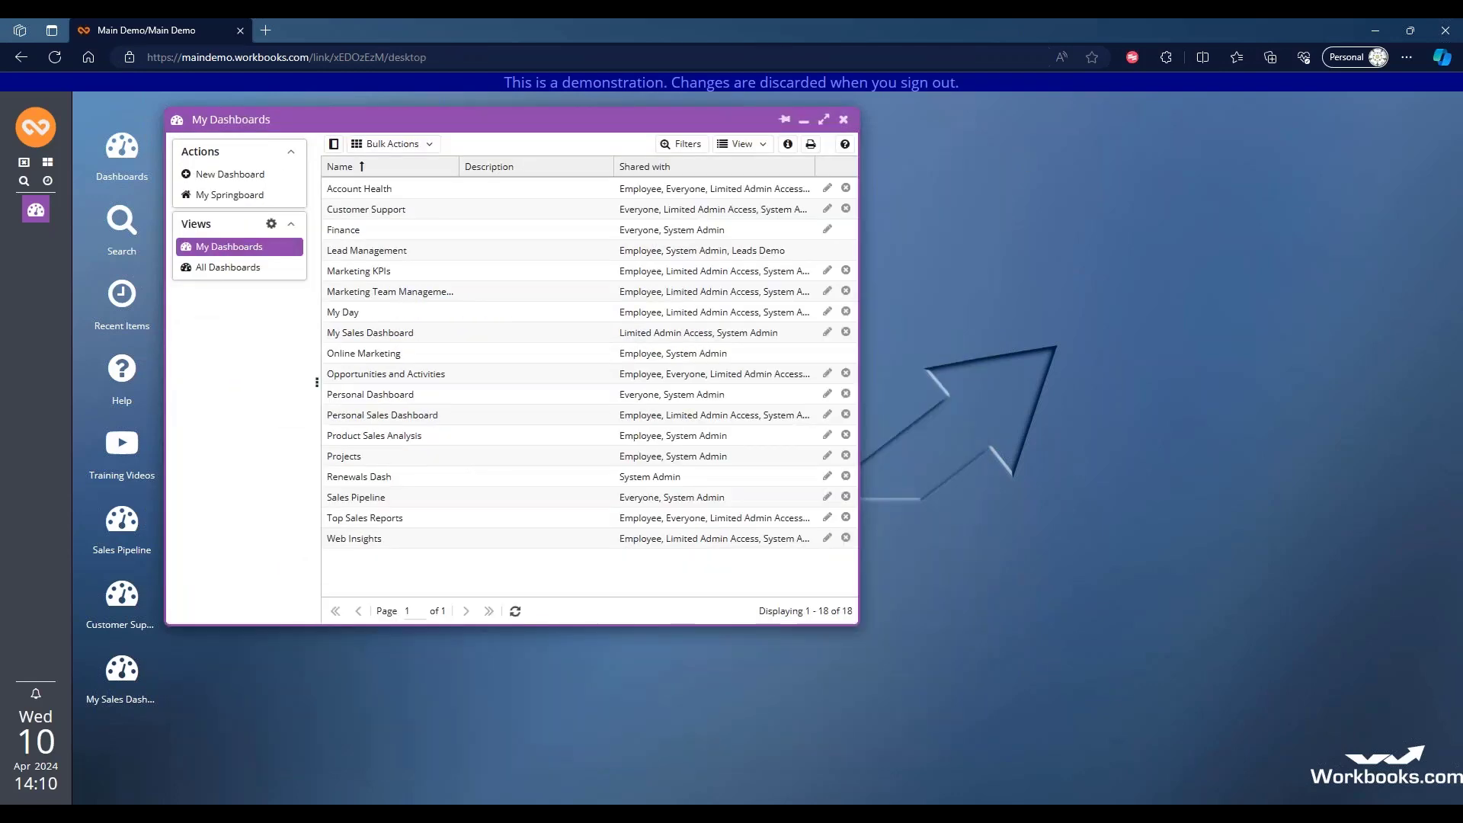